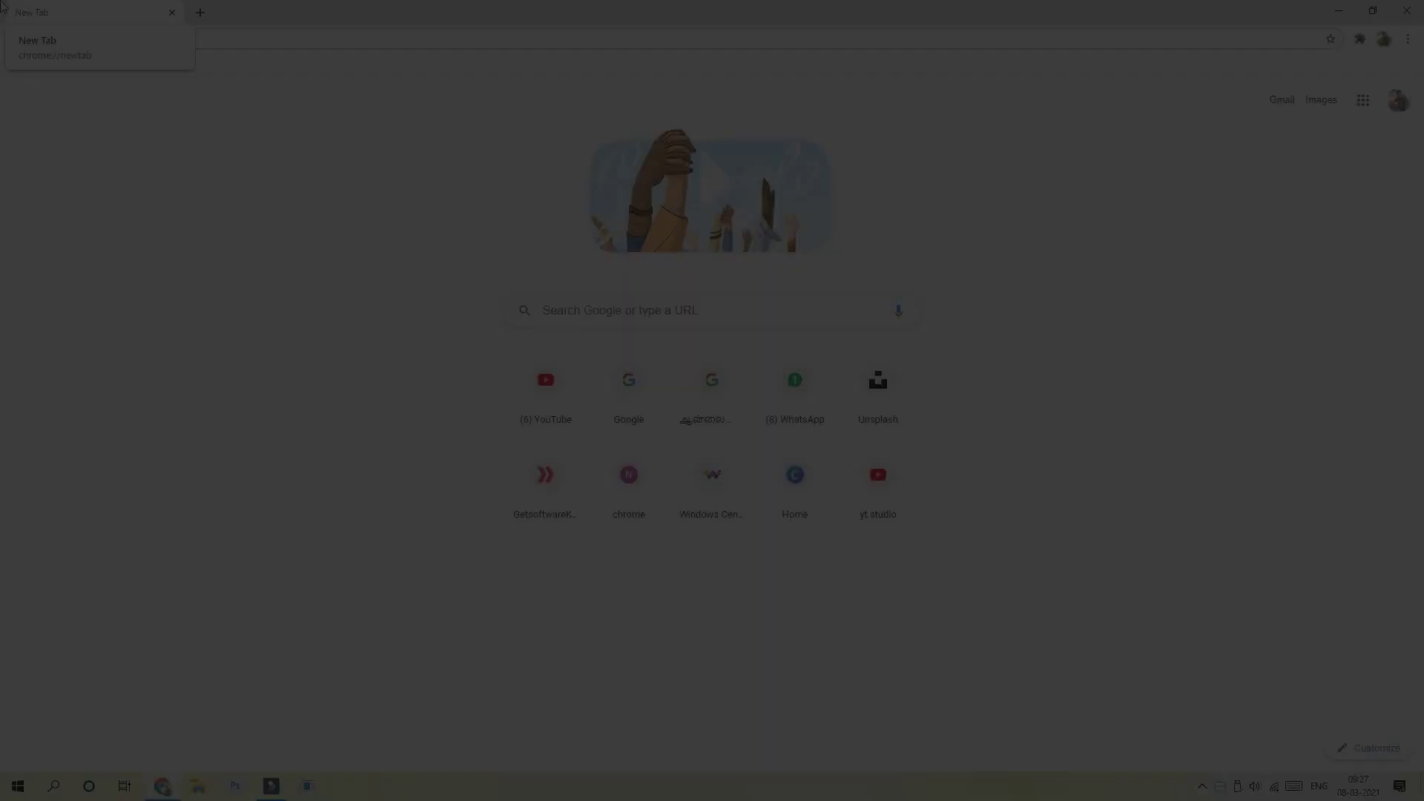
# Search Google for 'smadv' and open the official smadav.net result.
pyautogui.write('smadv')
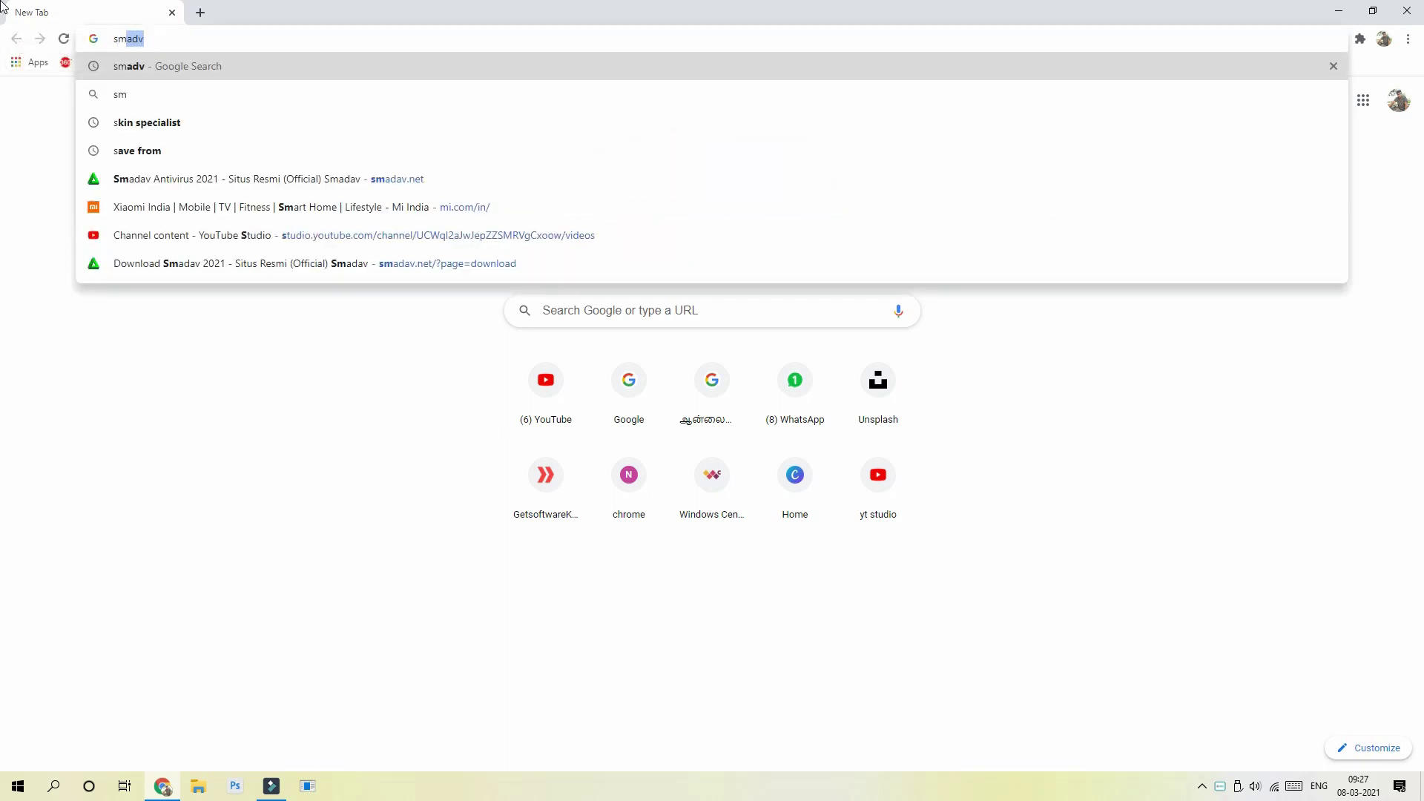
pyautogui.press('Return')
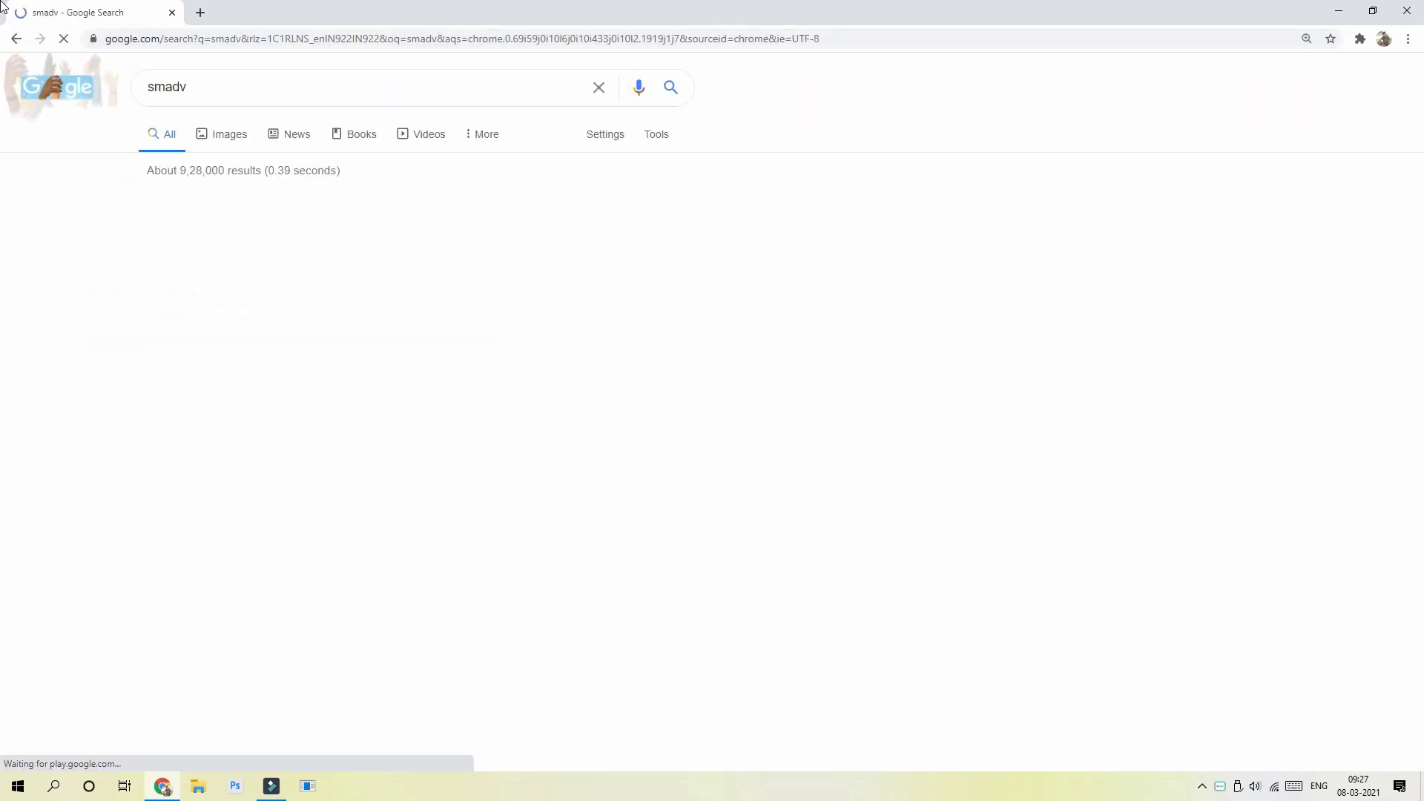
pyautogui.click(245, 284)
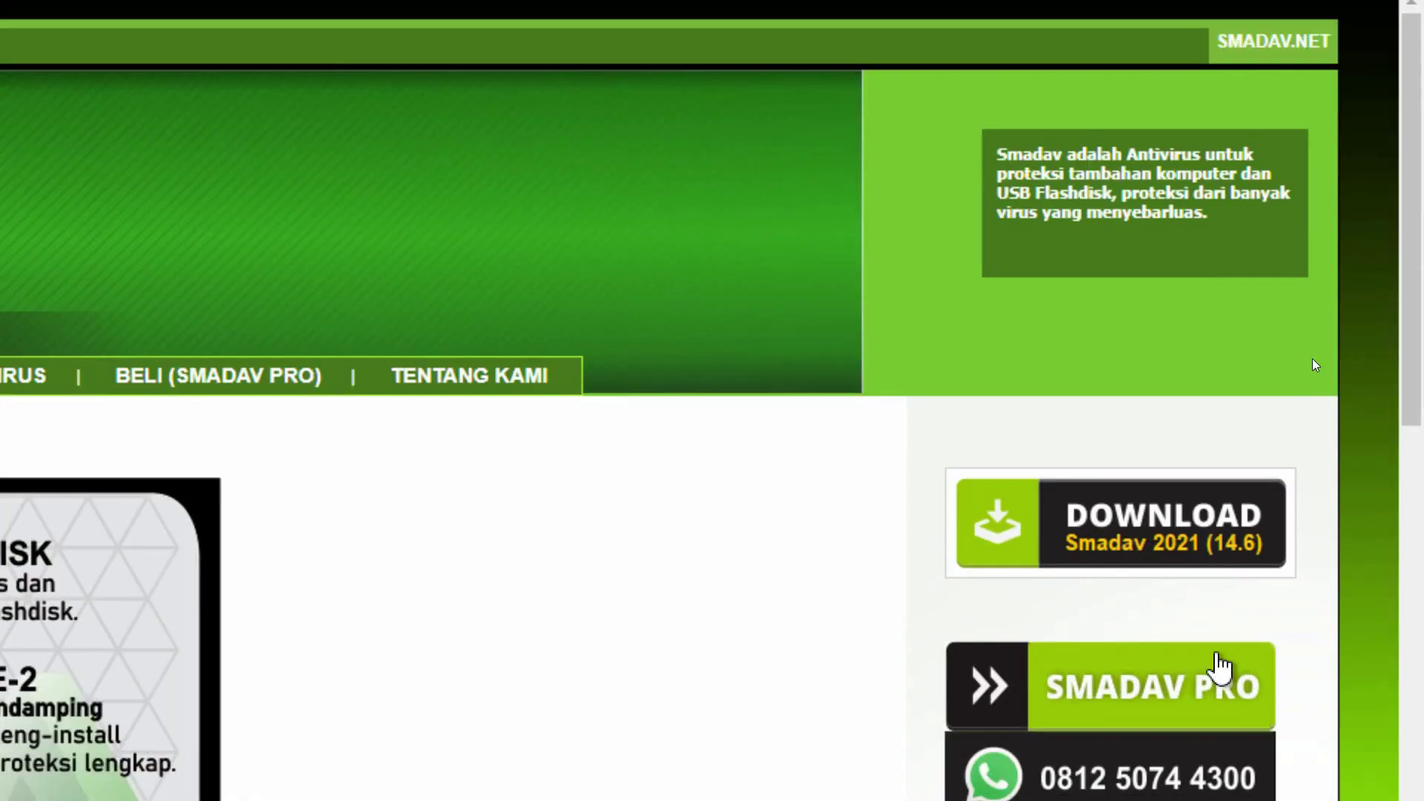
# Download the Smadav 2021 installer and show it in its Downloads folder.
pyautogui.click(1197, 532)
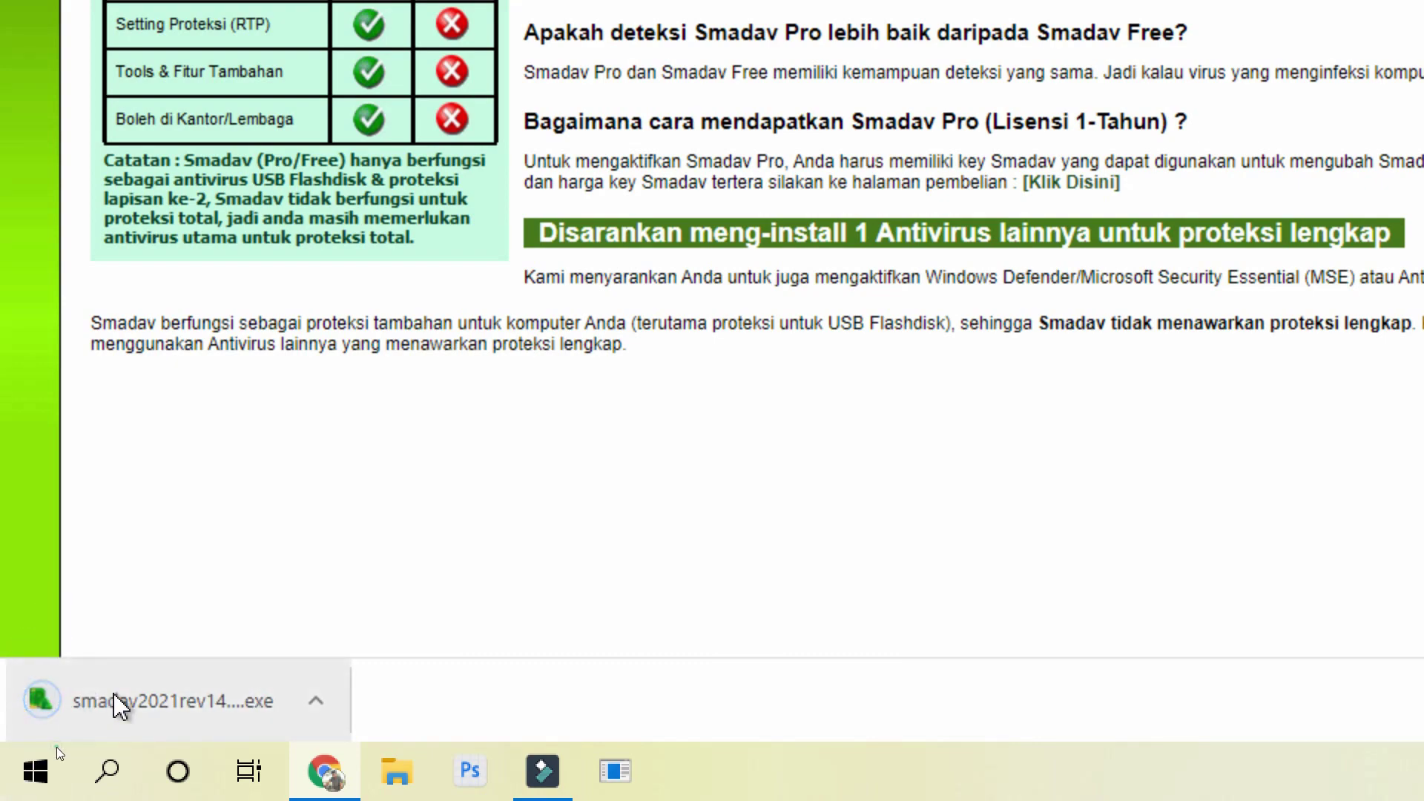
pyautogui.rightClick(118, 705)
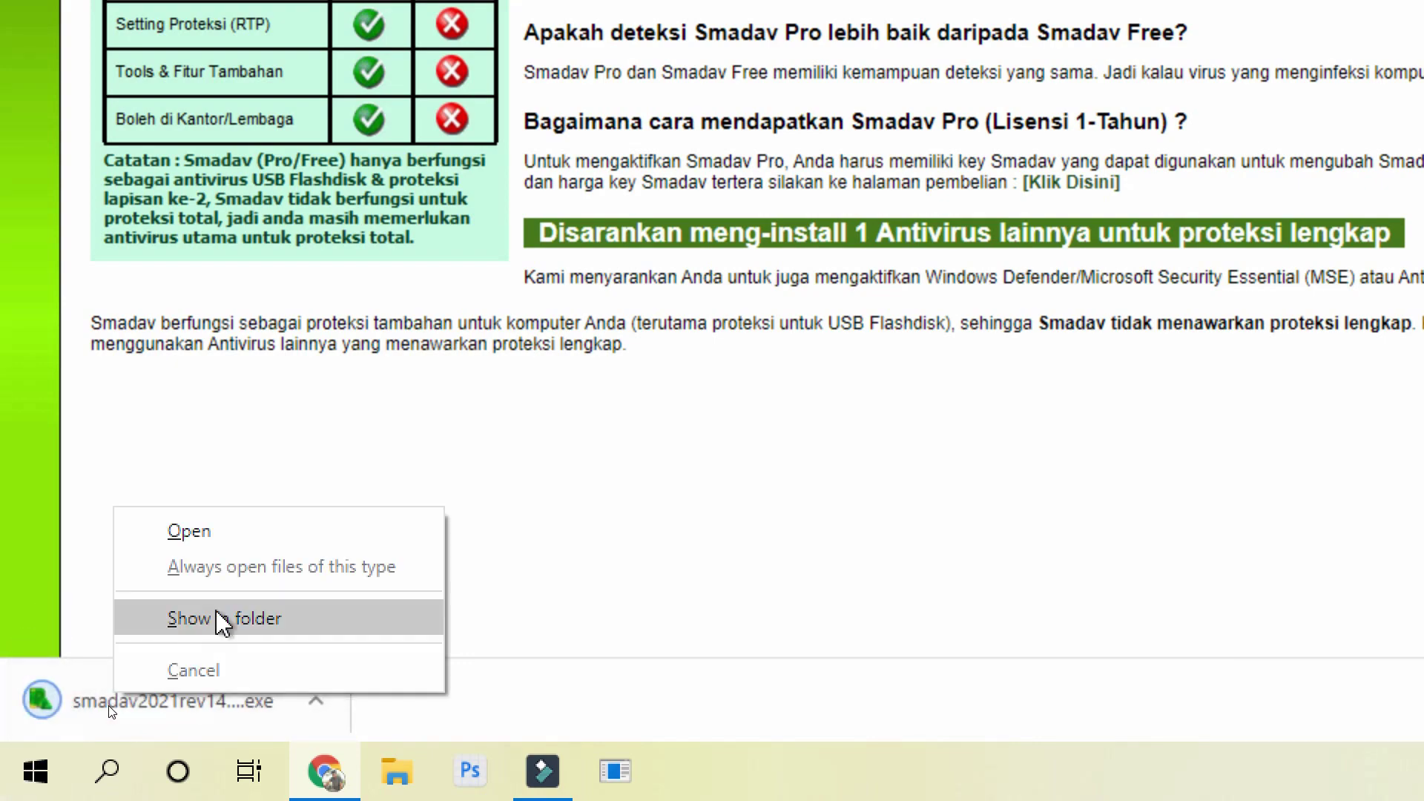
pyautogui.click(128, 620)
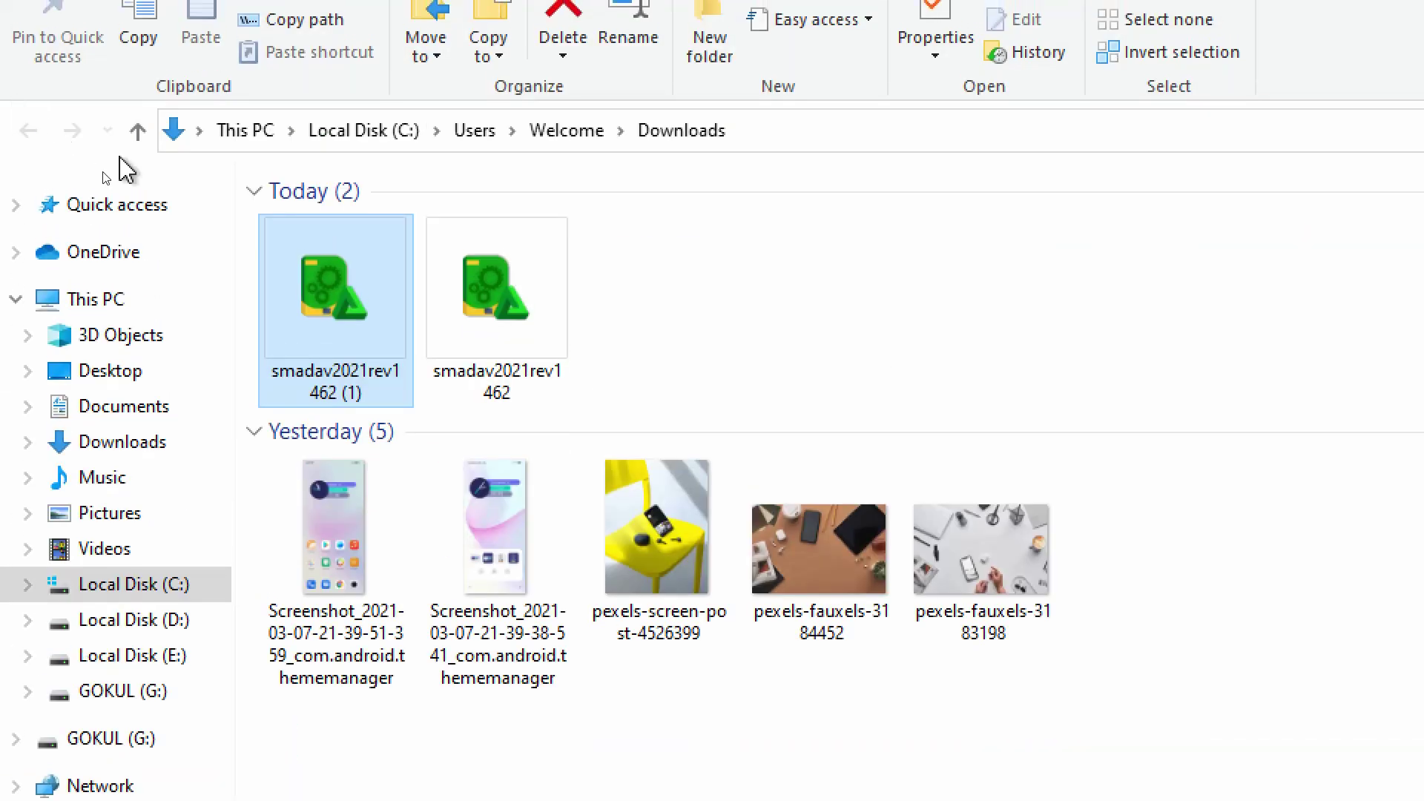
# Check the smadav2021rev1462 installer's properties, noting its 5.86 MB size, then close them.
pyautogui.rightClick(392, 334)
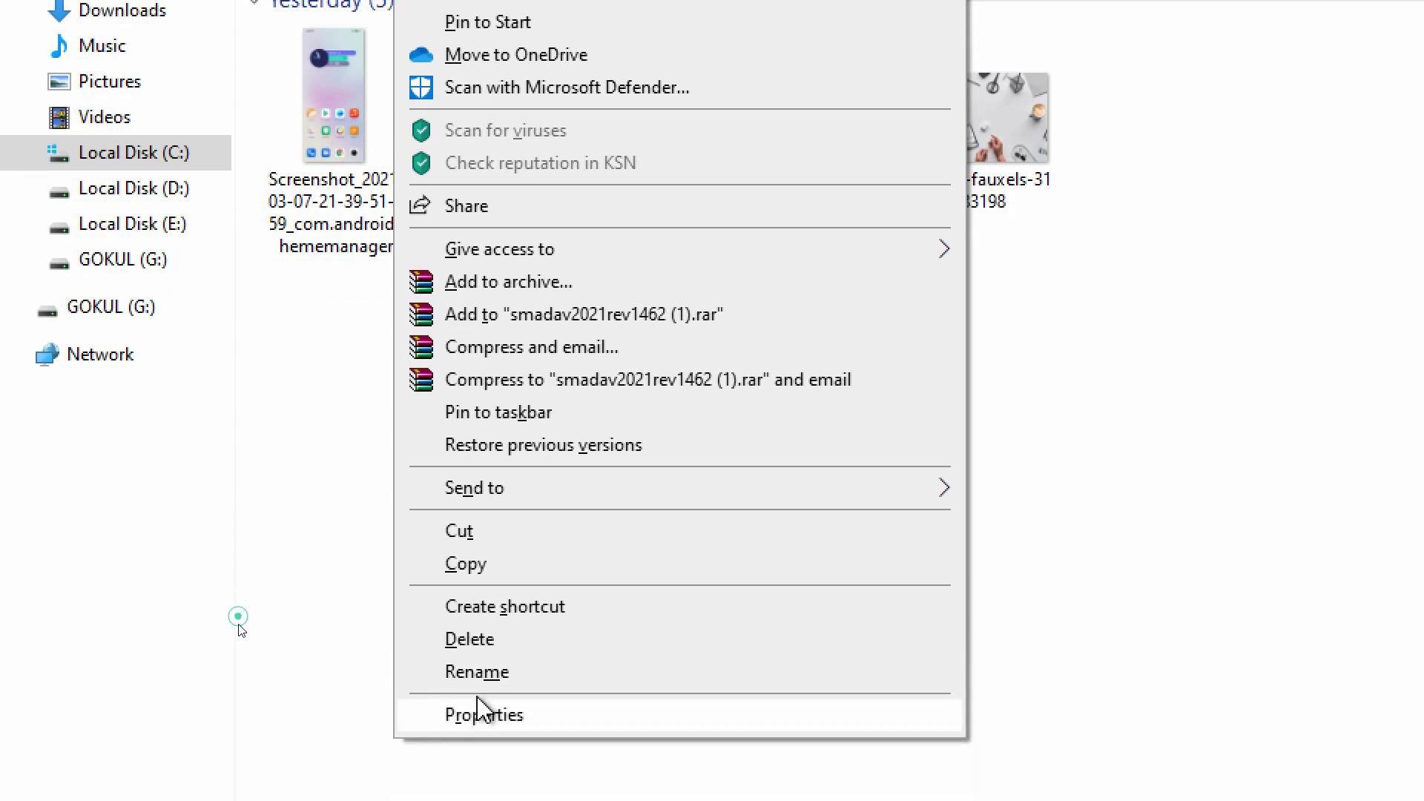
pyautogui.click(460, 740)
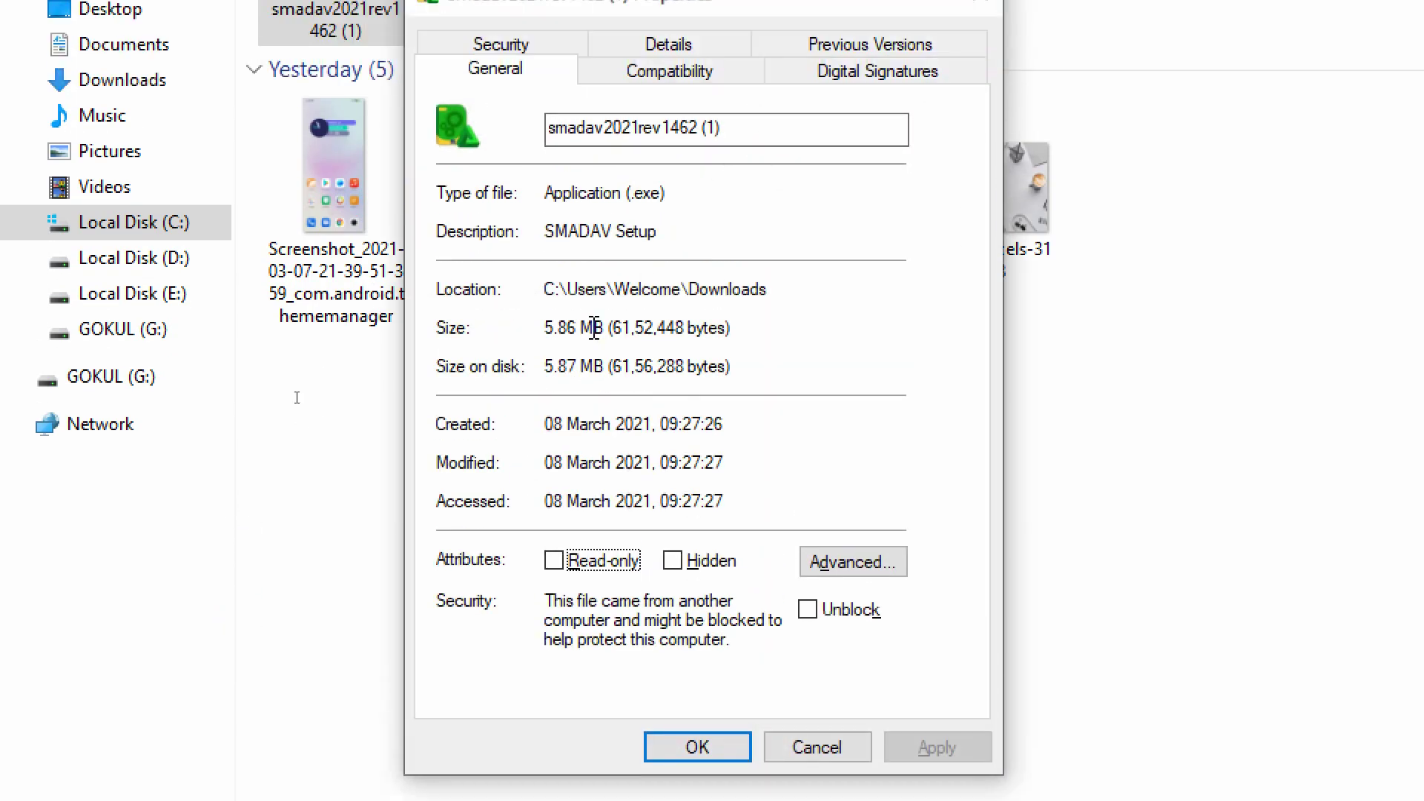
pyautogui.moveTo(598, 328); pyautogui.dragTo(544, 329)
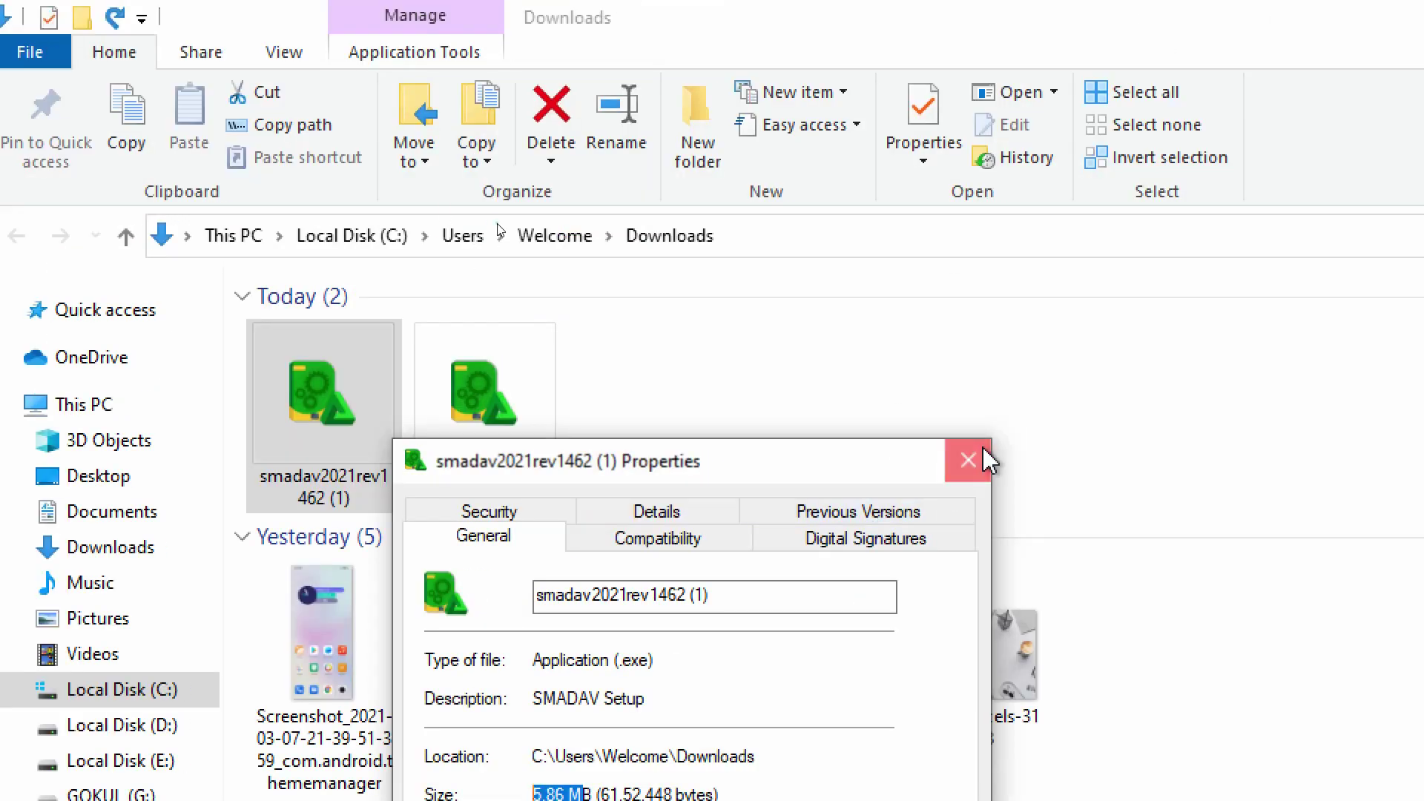
pyautogui.click(989, 459)
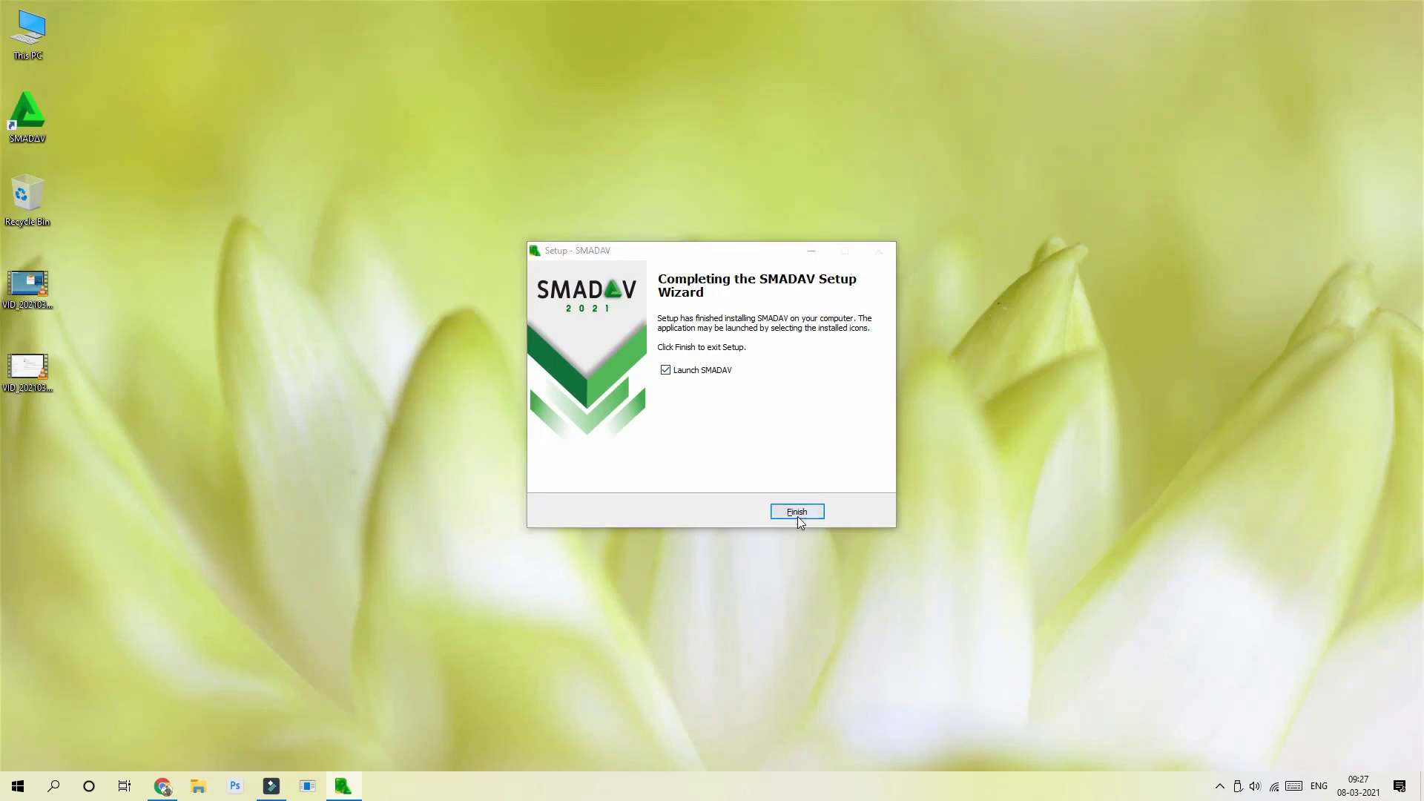
# Finish the Smadav 2021 setup, keep using Smadav Free on both notices, and go to Scanner.
pyautogui.click(798, 515)
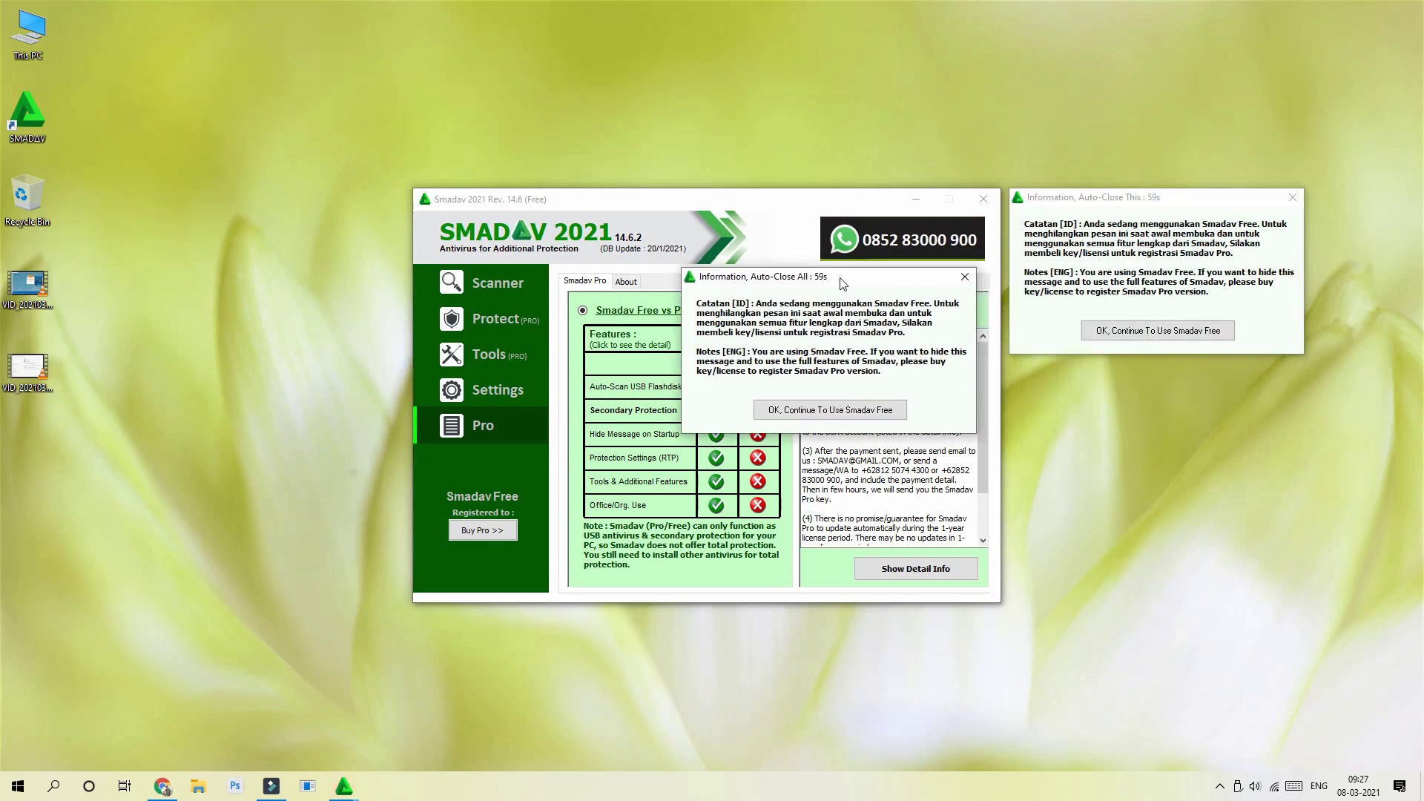
pyautogui.click(870, 416)
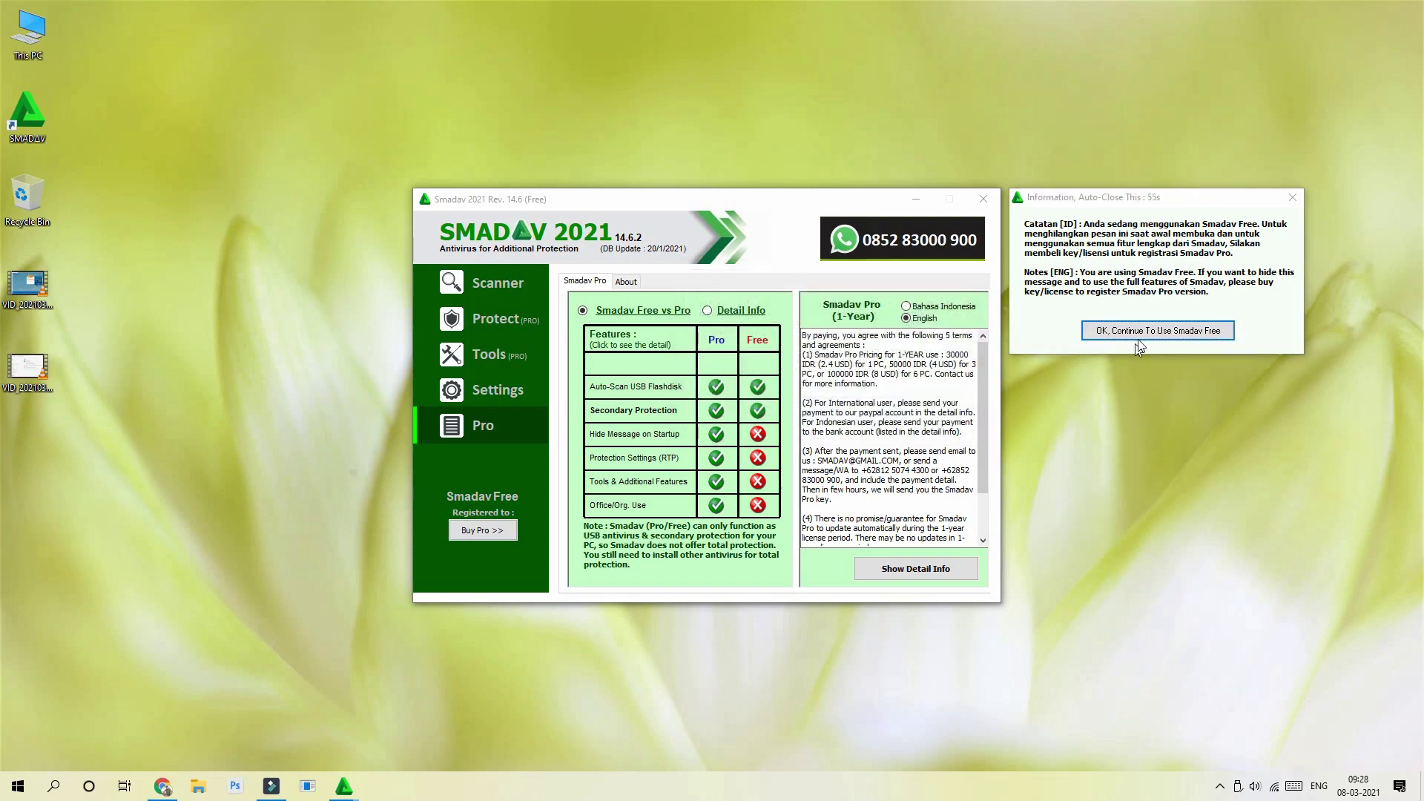
pyautogui.click(1139, 333)
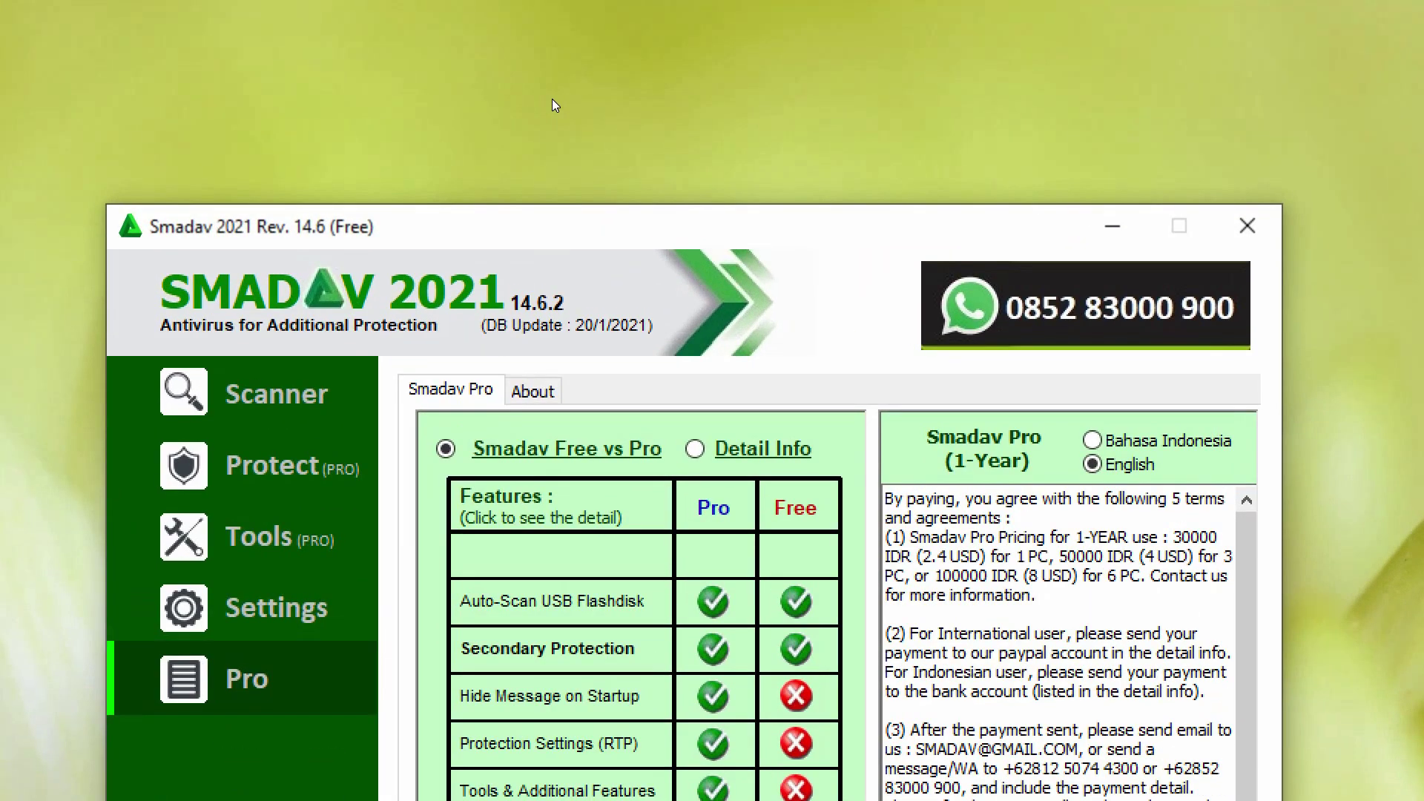
pyautogui.click(300, 432)
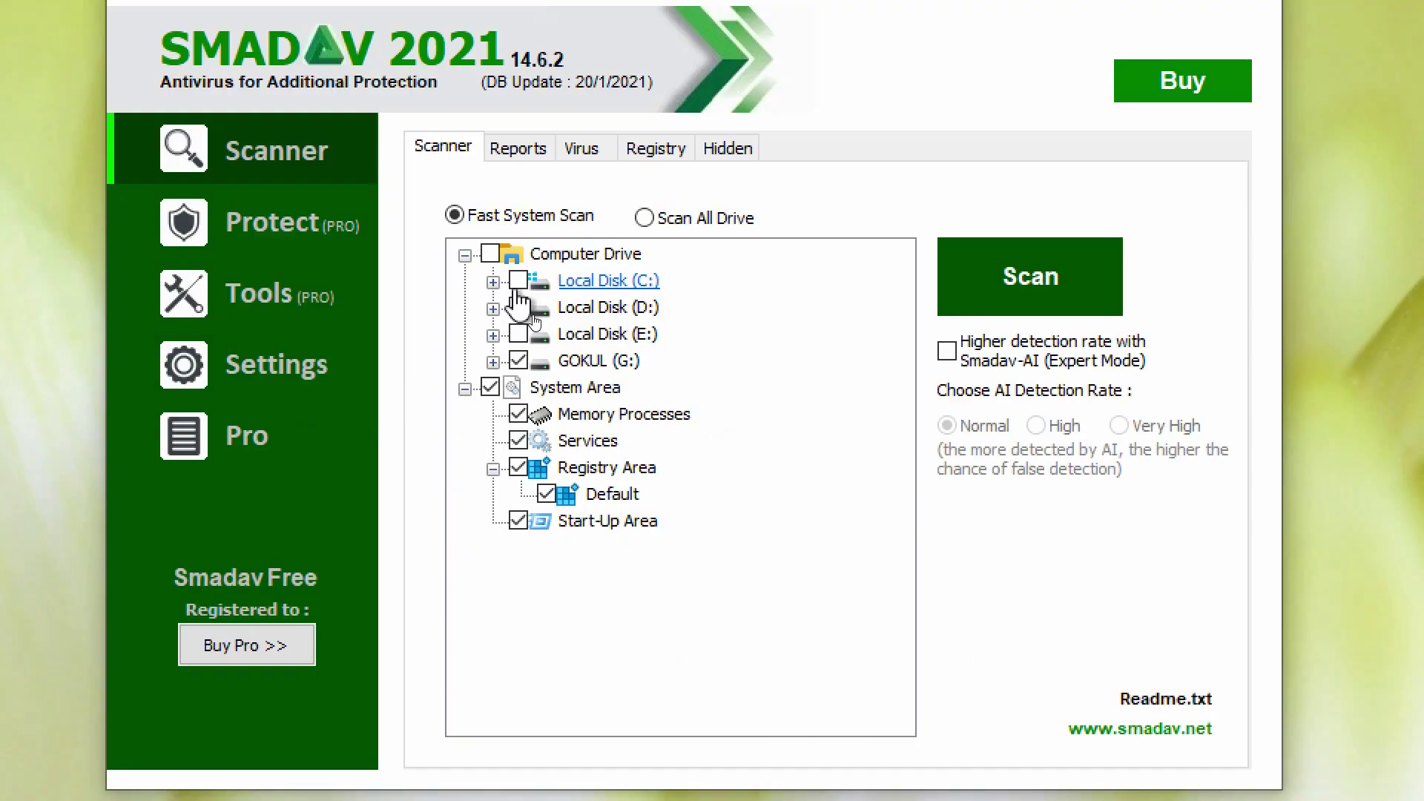
# Switch between all-drives scanning and Fast System Scan, ending on Fast System Scan.
pyautogui.click(690, 221)
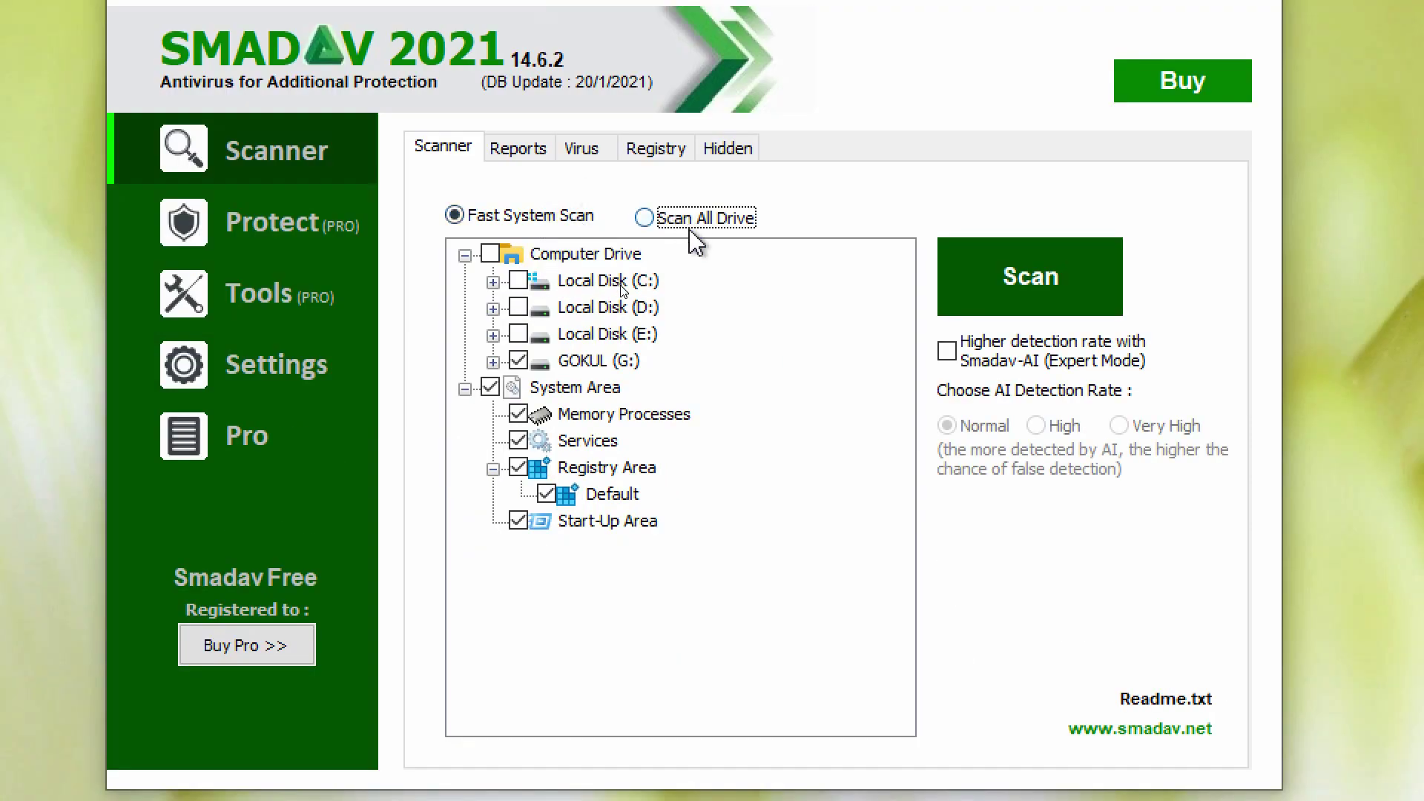
pyautogui.click(563, 223)
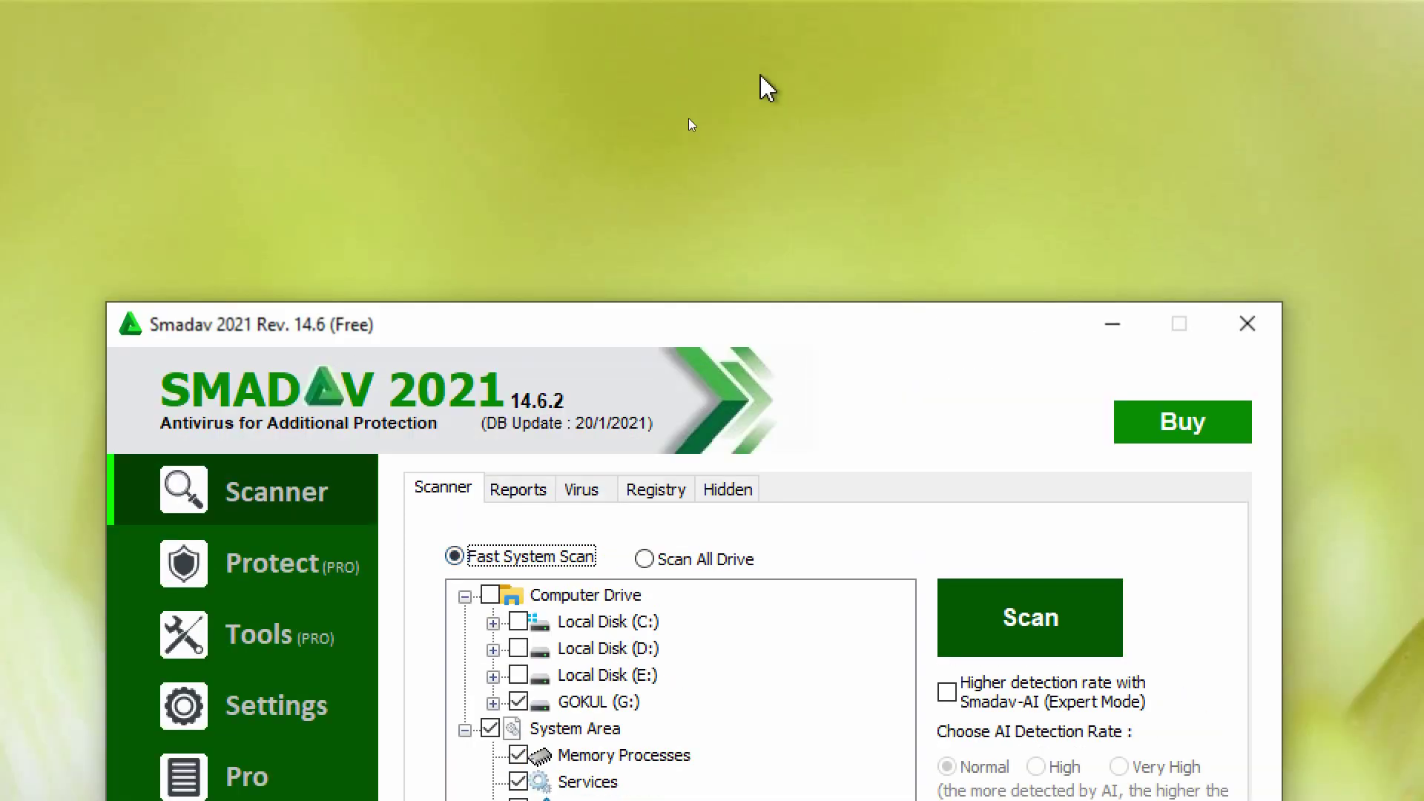
pyautogui.click(705, 218)
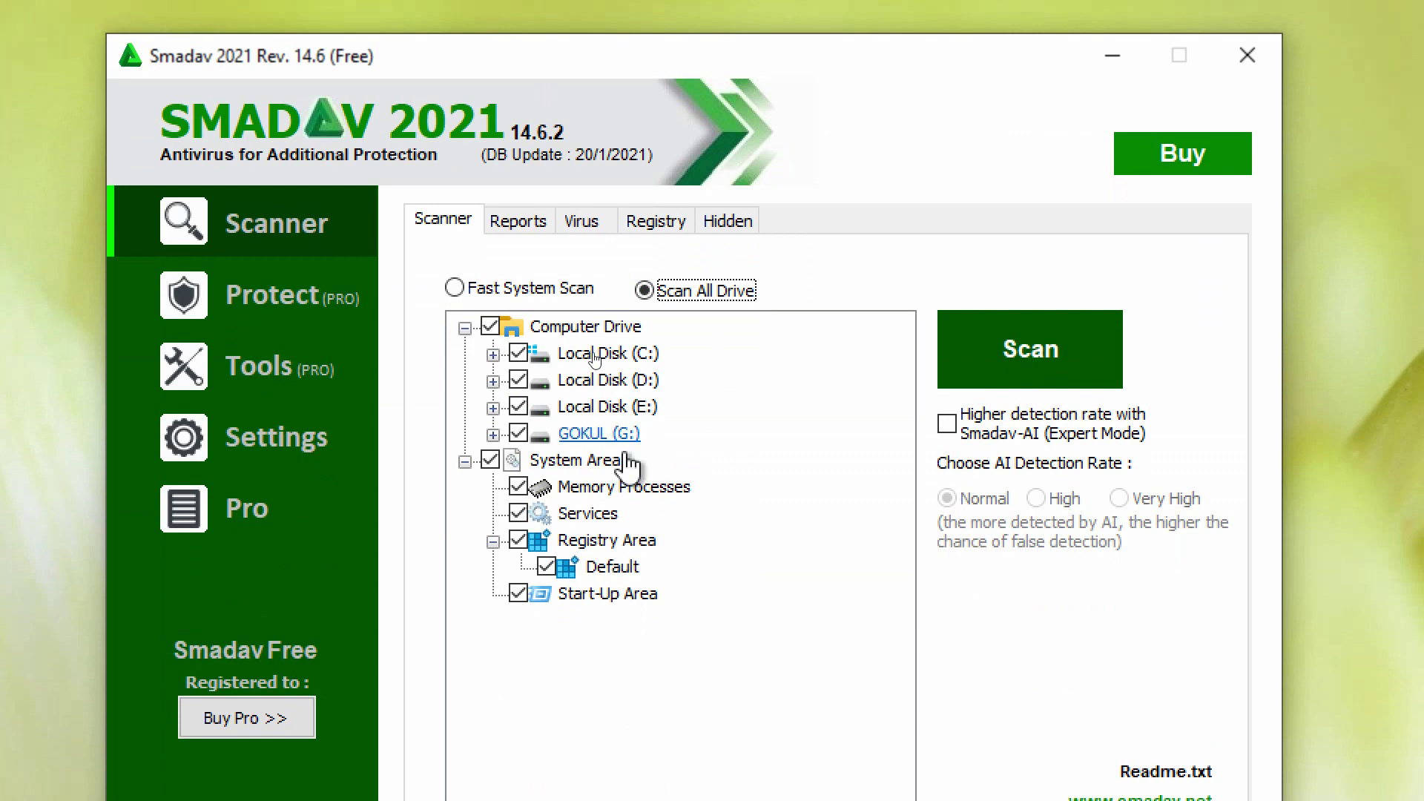
pyautogui.click(565, 289)
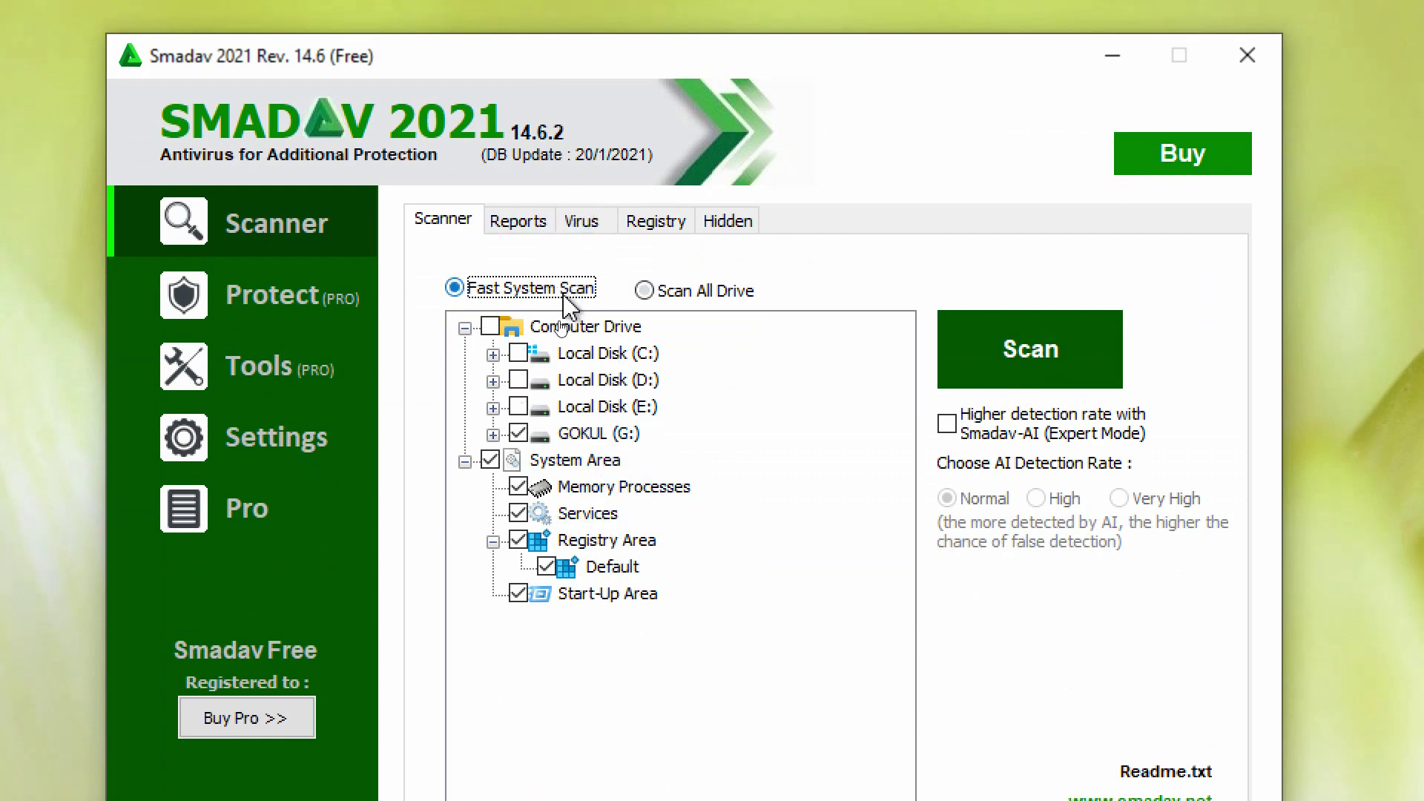
# Turn off System Area scanning and start scanning drive G: only.
pyautogui.click(490, 460)
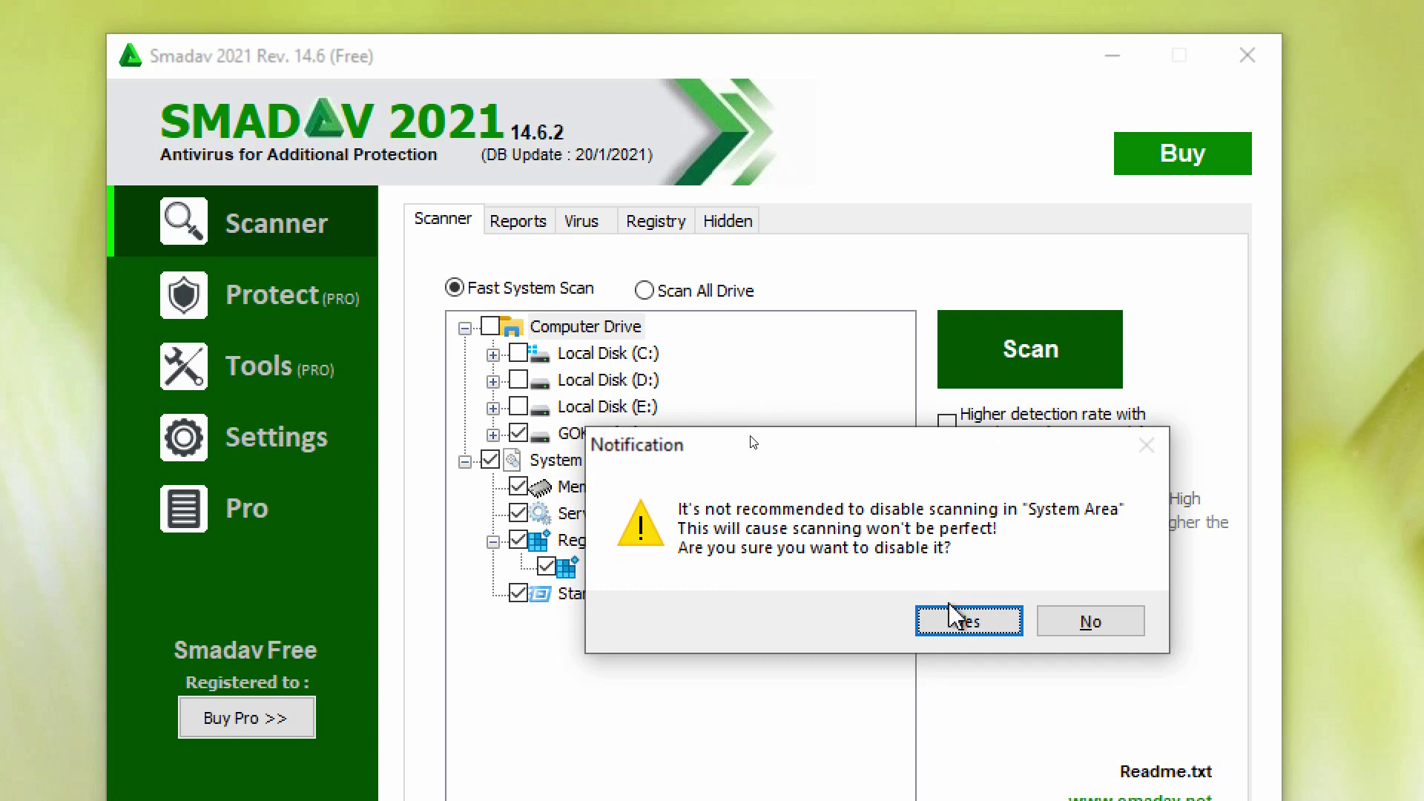
pyautogui.click(964, 620)
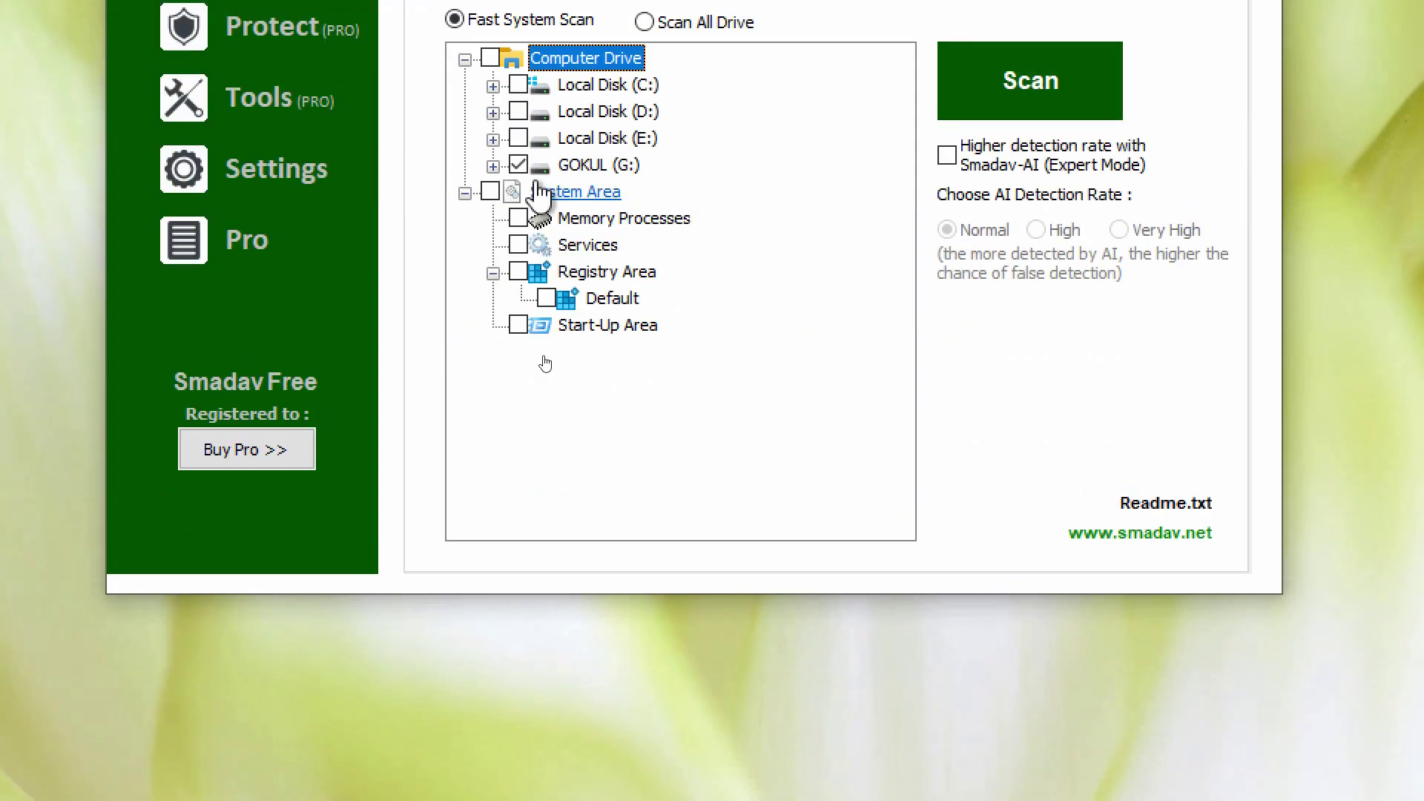
pyautogui.click(1054, 371)
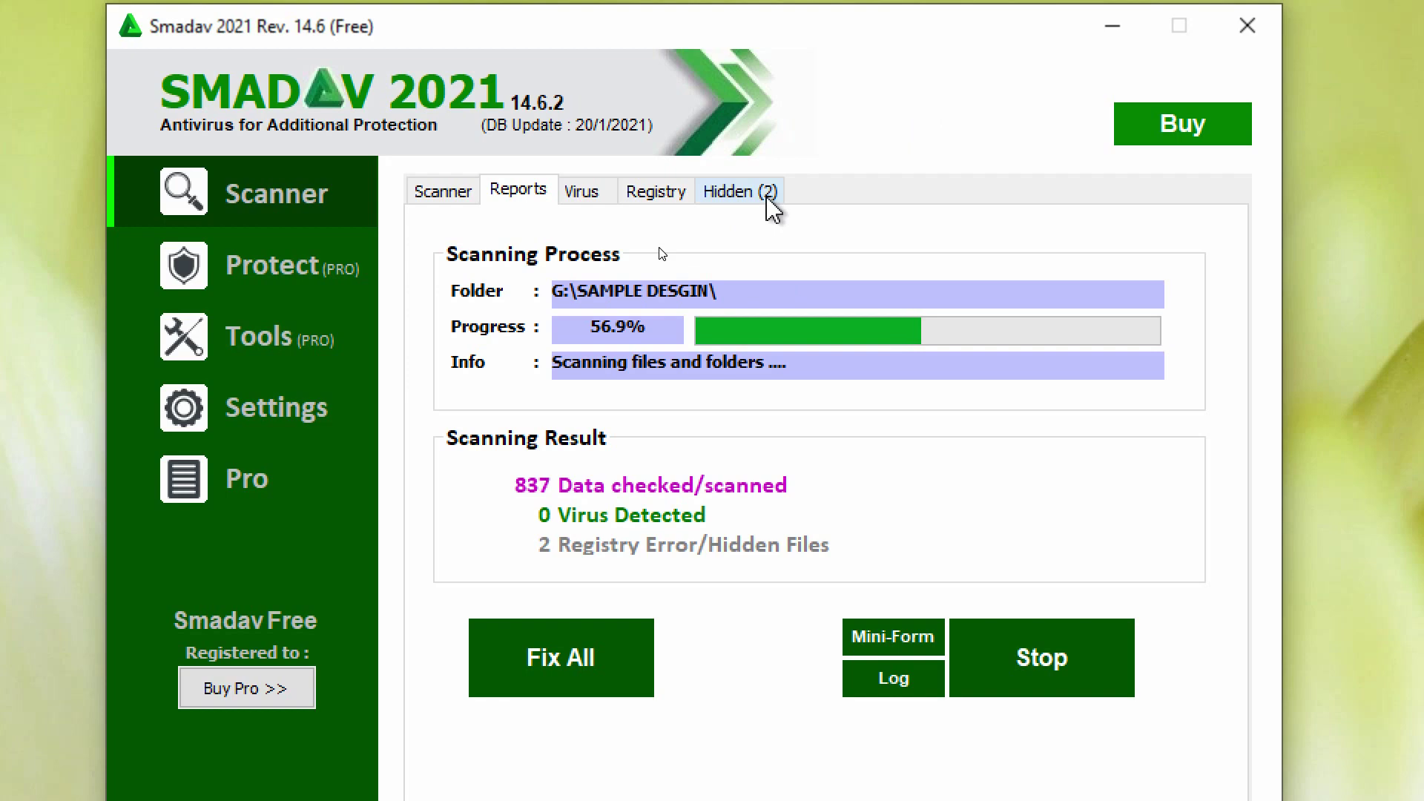
# Follow the G: scan progress and dismiss the Computer Status warning when it ends.
pyautogui.click(769, 197)
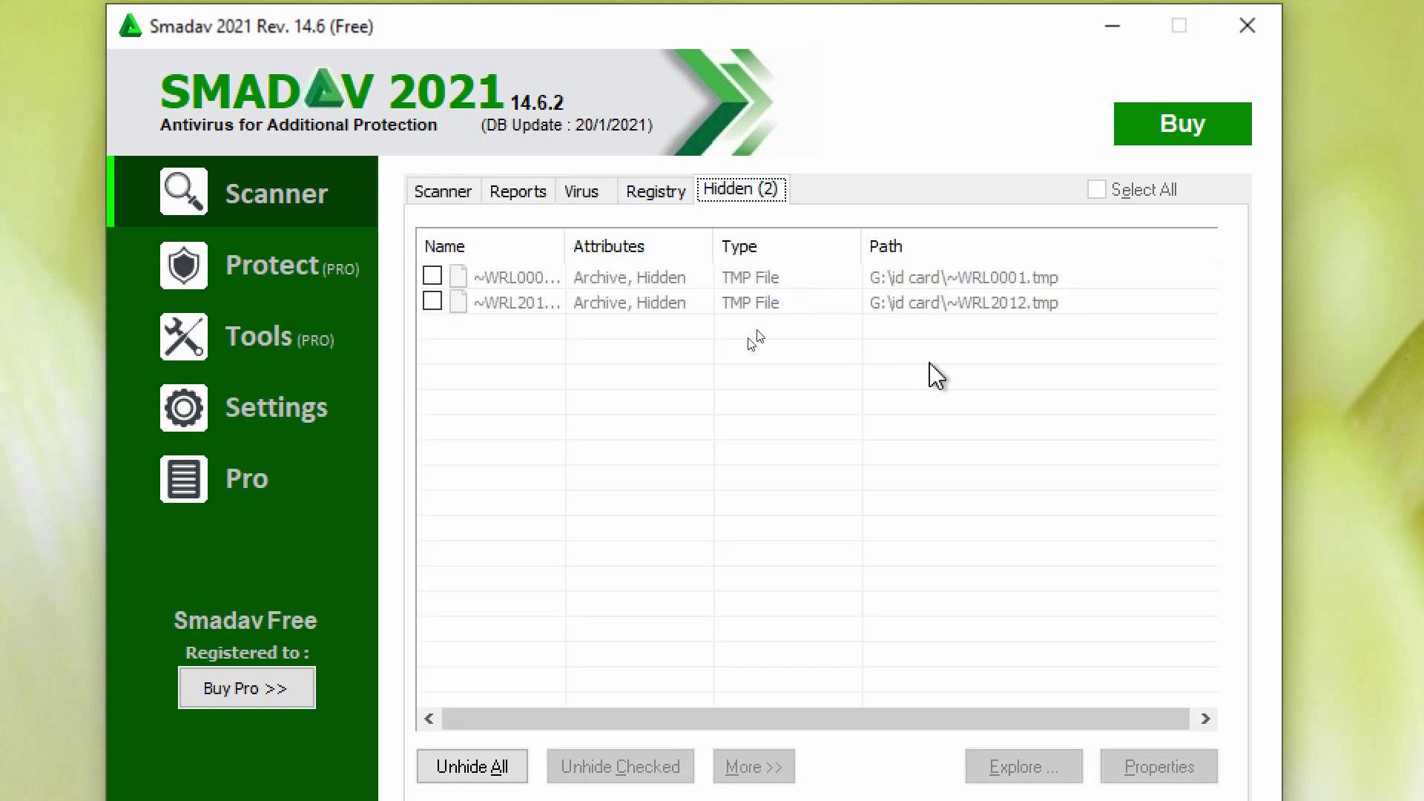
pyautogui.click(434, 192)
pyautogui.click(512, 191)
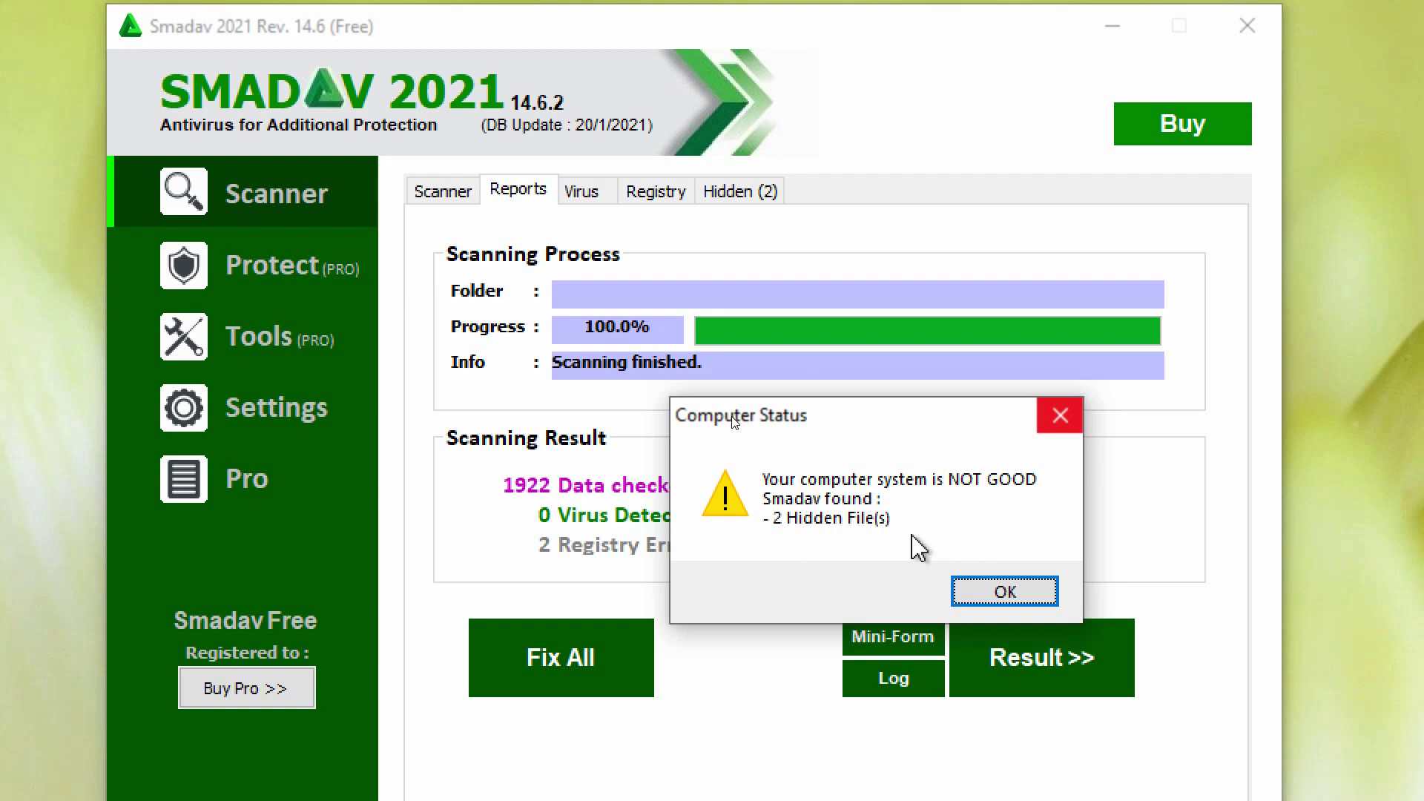
pyautogui.click(1009, 591)
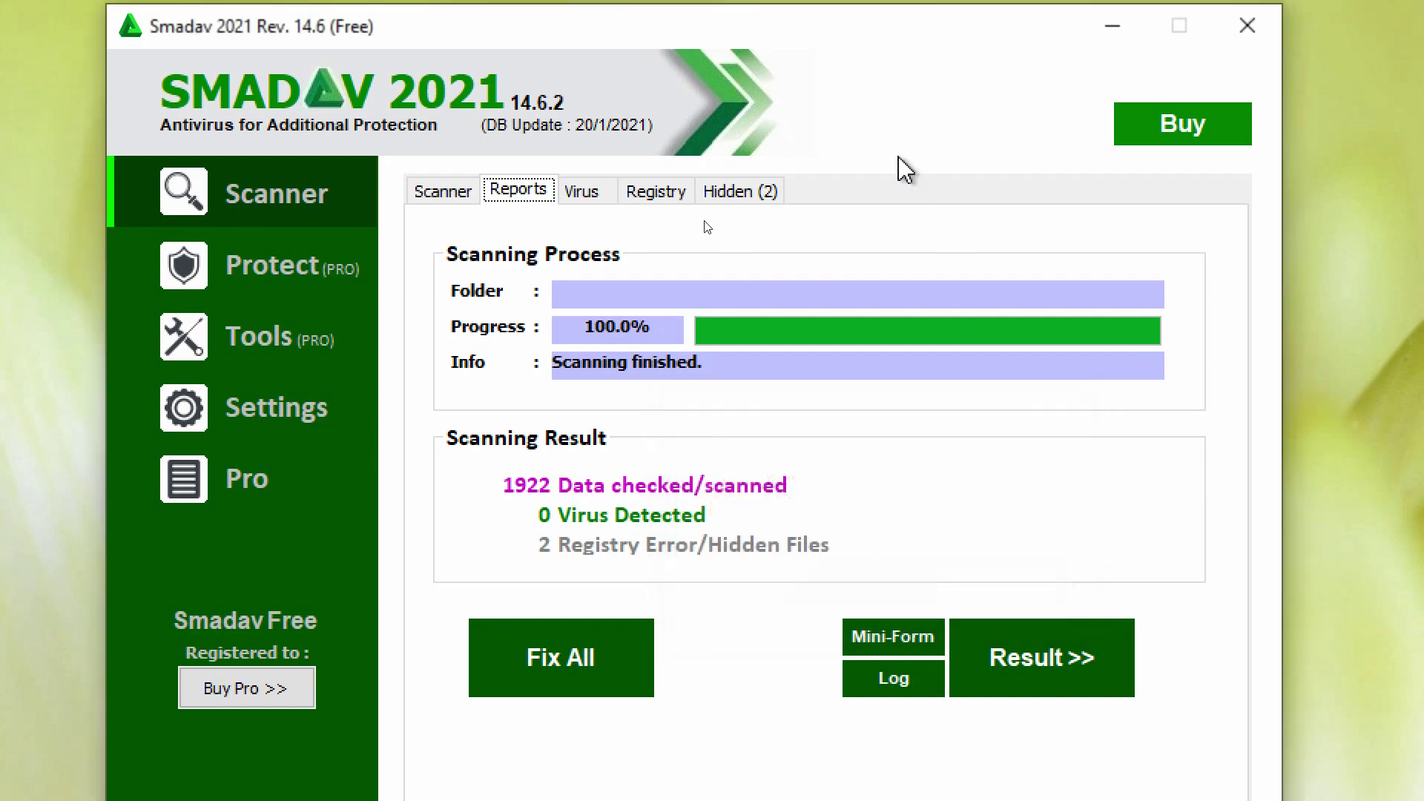
# Unhide both hidden TMP files, including ~WRL0001.tmp, and return to the Scanner tab.
pyautogui.click(742, 191)
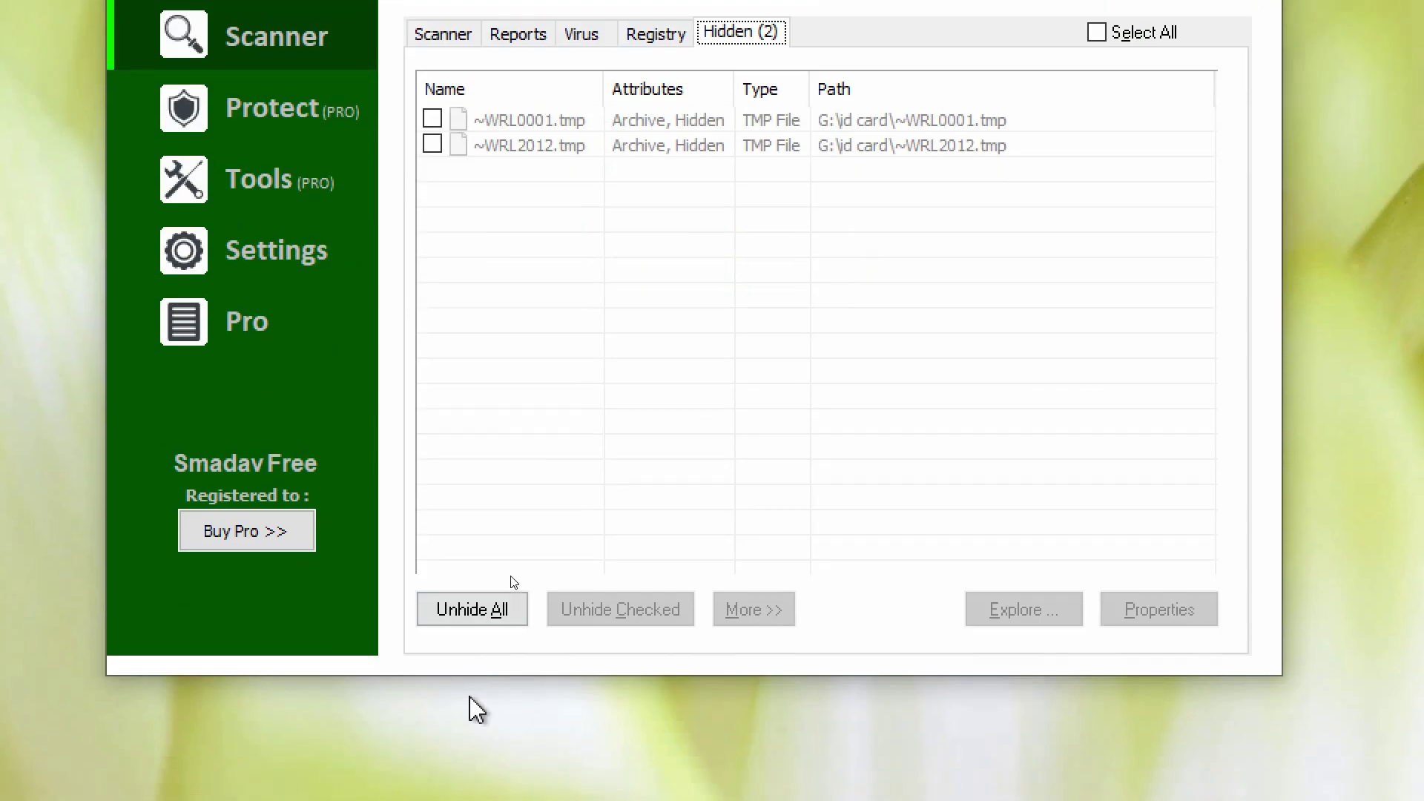
pyautogui.click(483, 604)
pyautogui.click(455, 127)
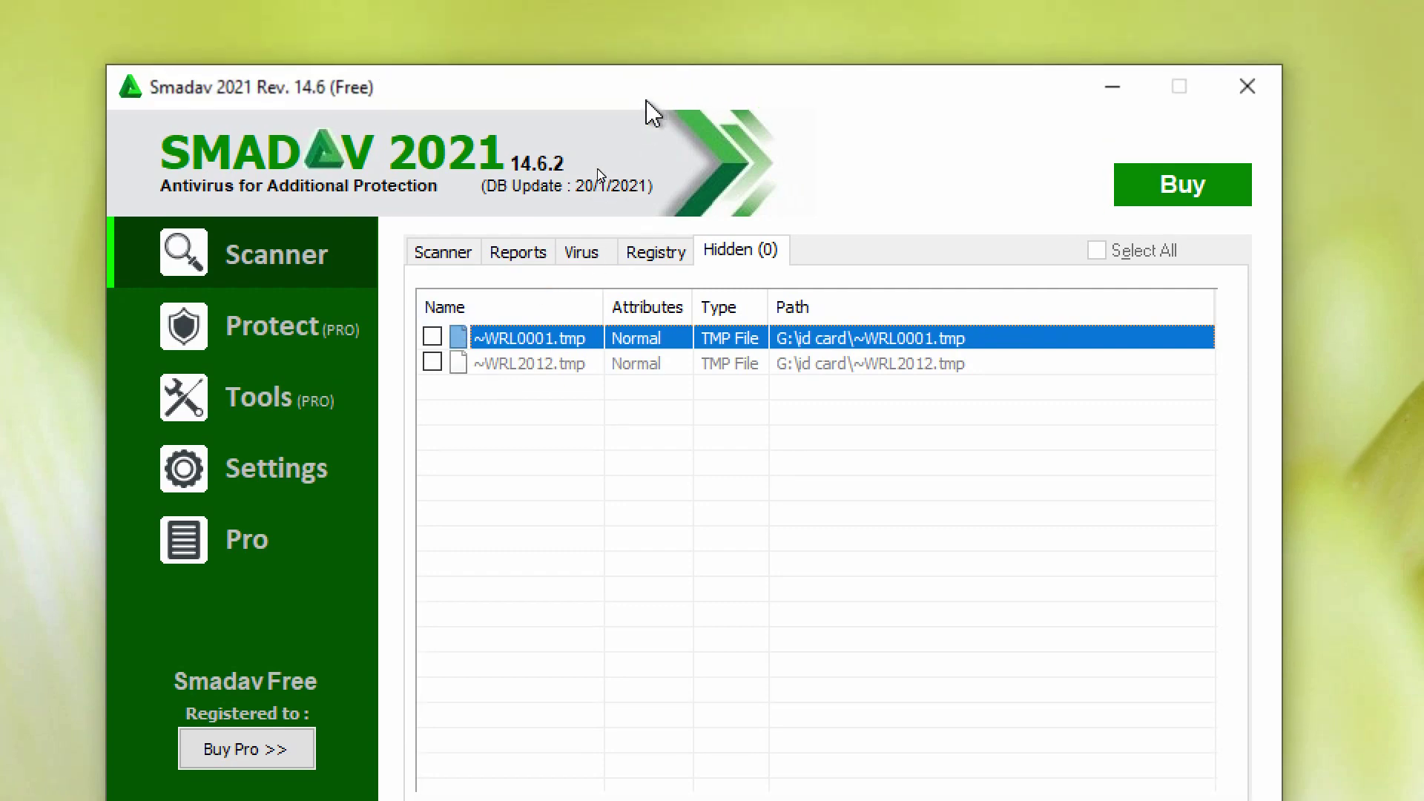
pyautogui.click(443, 150)
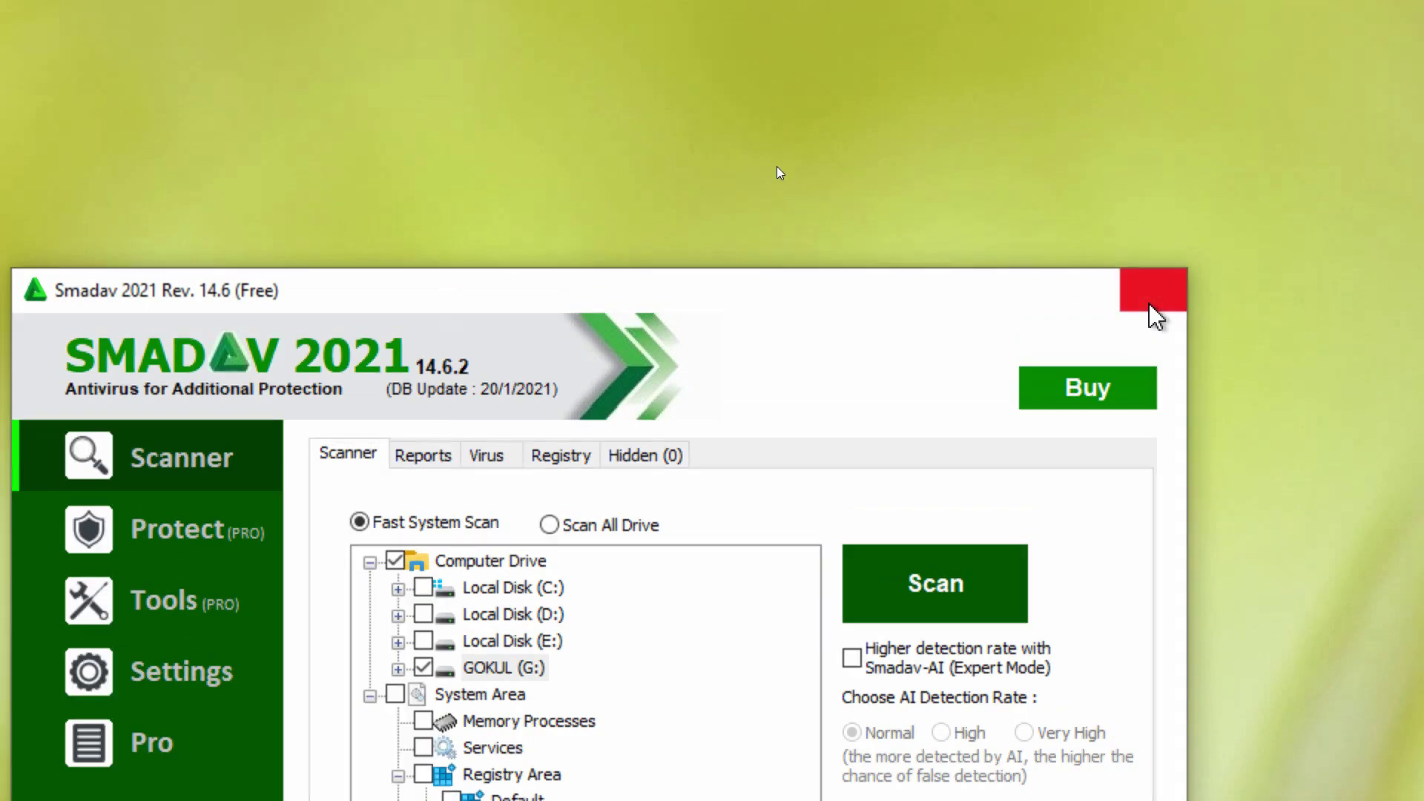
# Close Smadav, review its system tray menu, then reopen it from the hidden tray icons.
pyautogui.click(1152, 95)
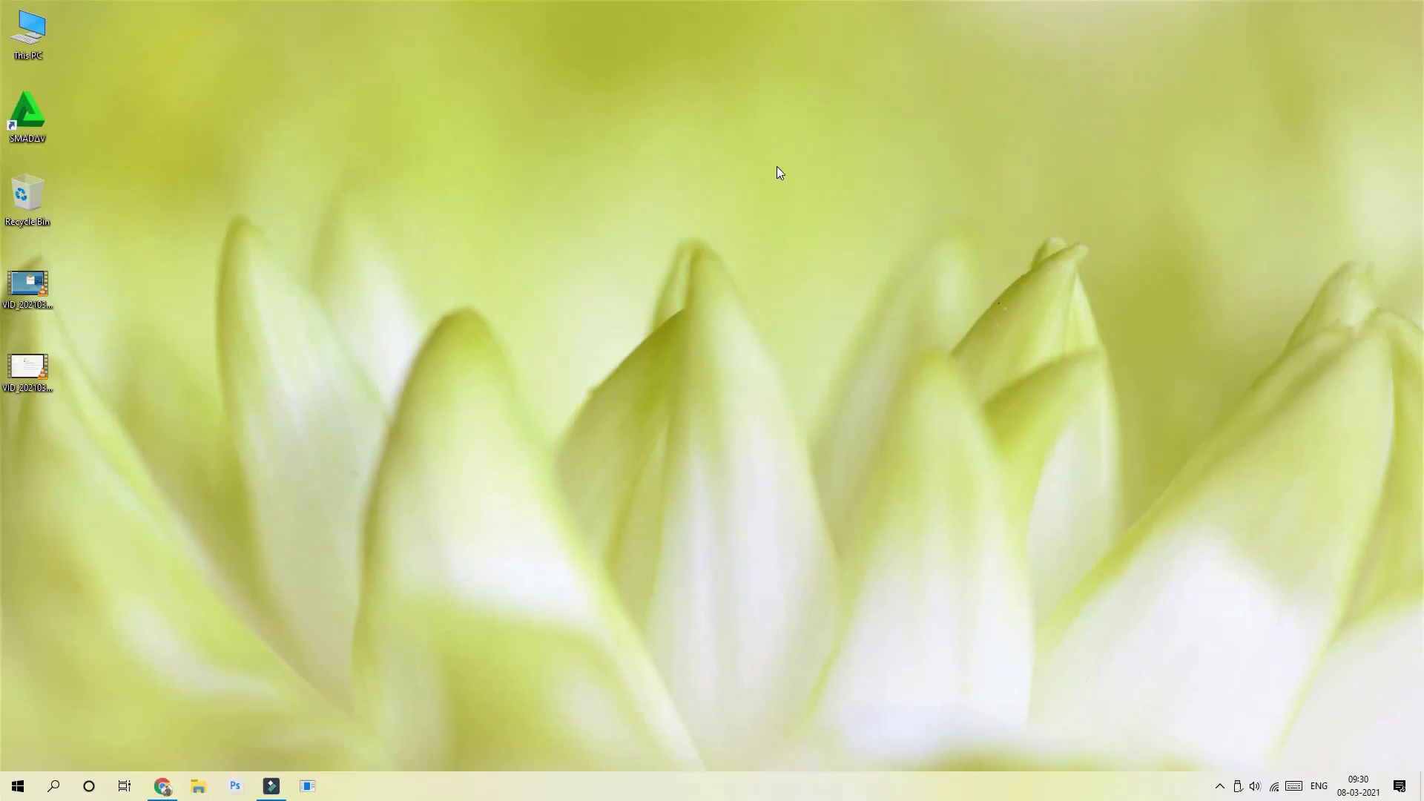
pyautogui.click(1218, 786)
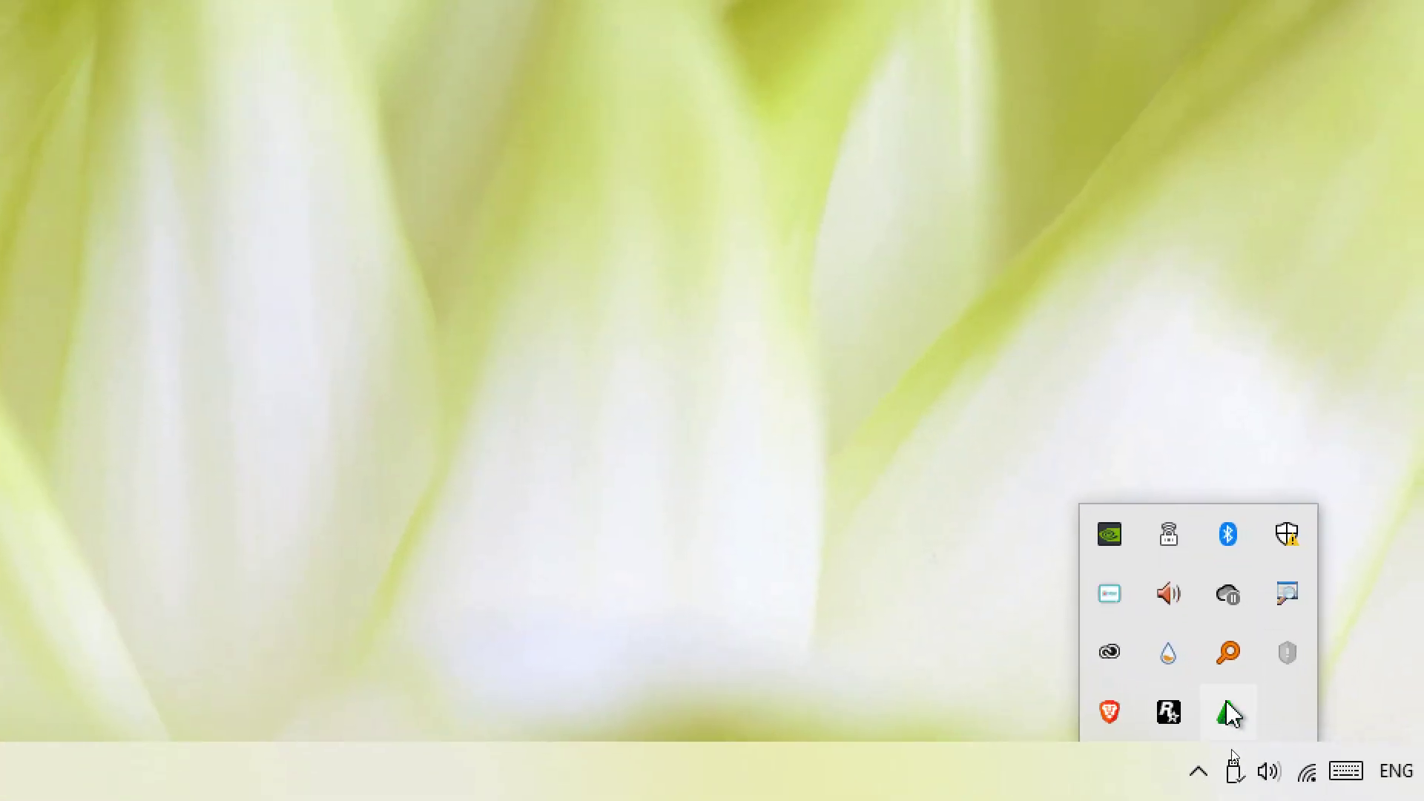
pyautogui.rightClick(1230, 713)
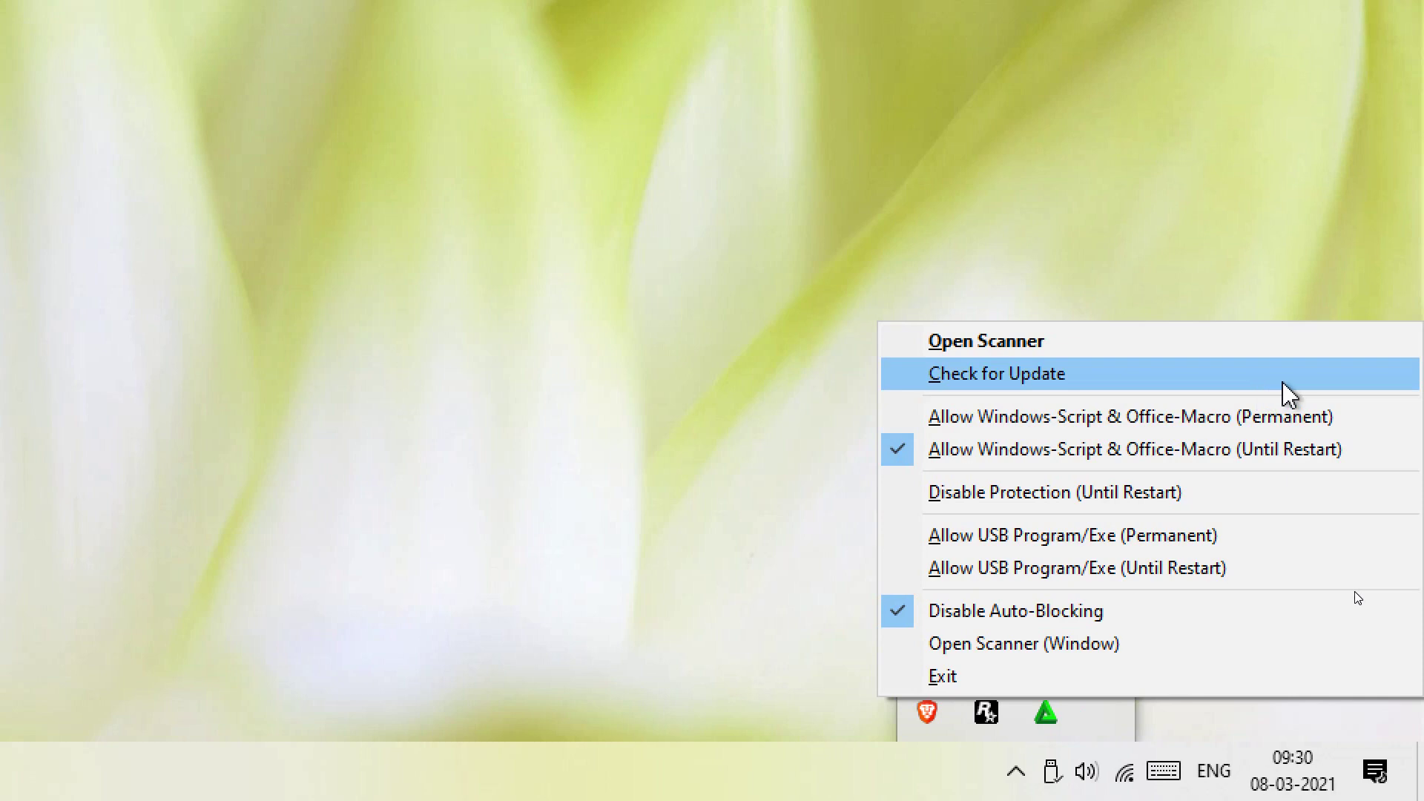
pyautogui.click(1222, 311)
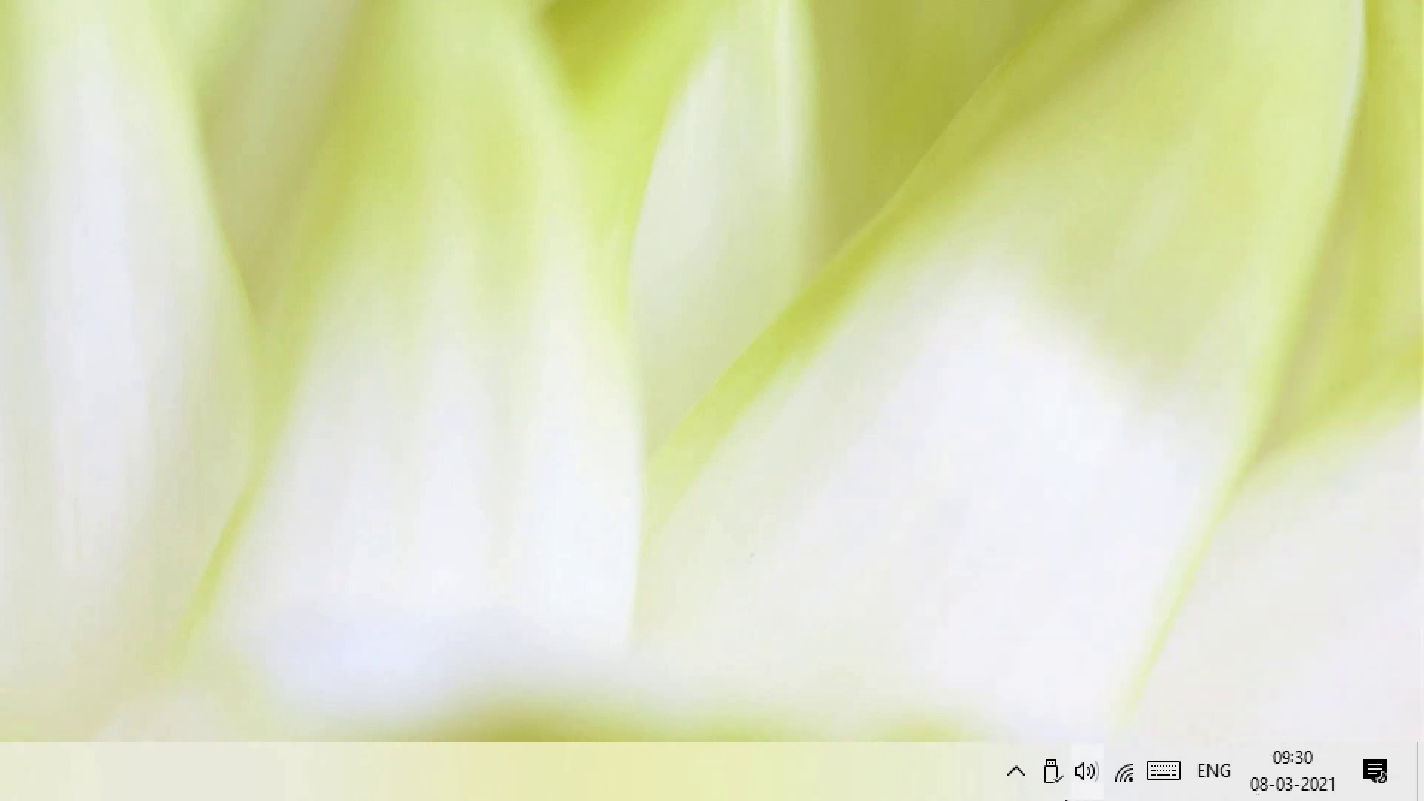
pyautogui.click(1016, 771)
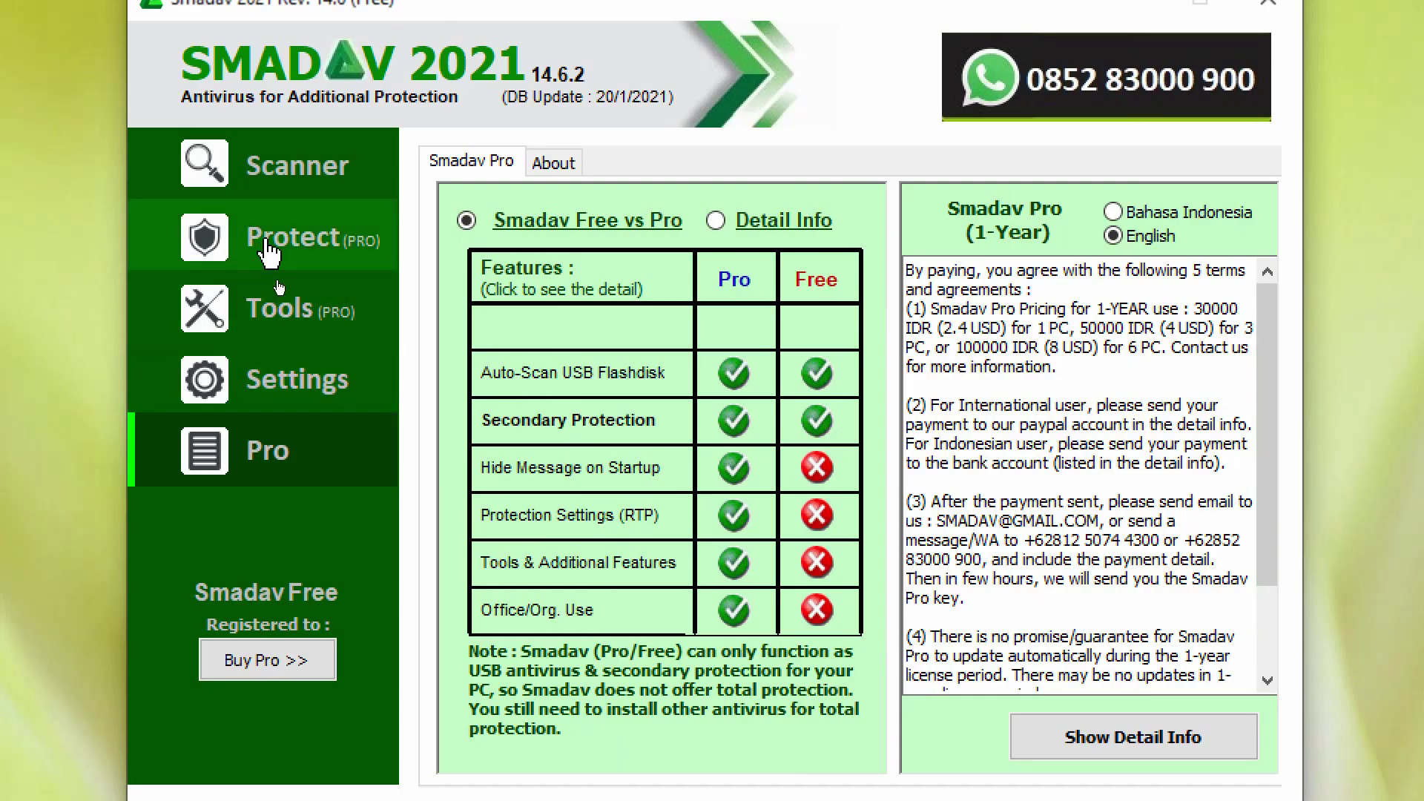
pyautogui.click(269, 245)
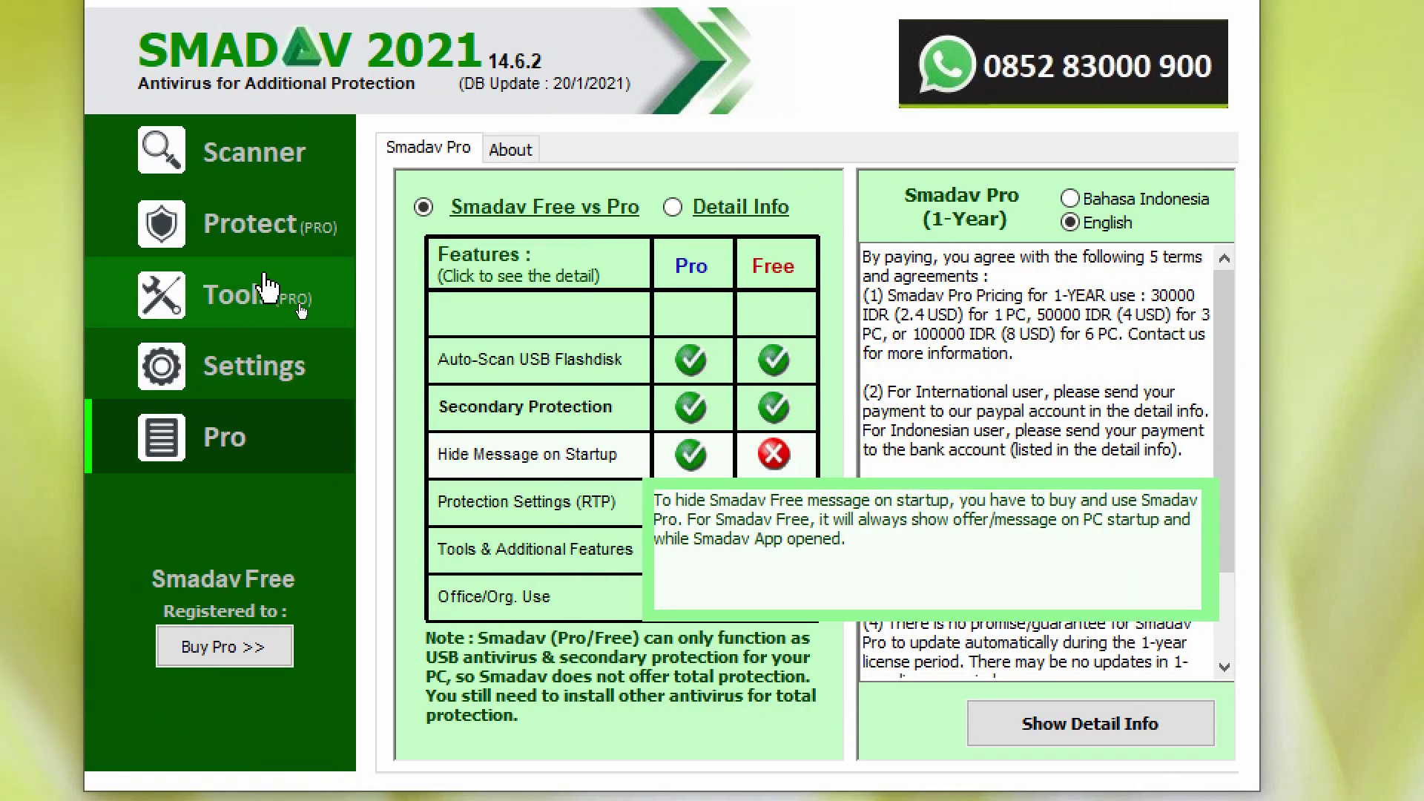
pyautogui.click(270, 296)
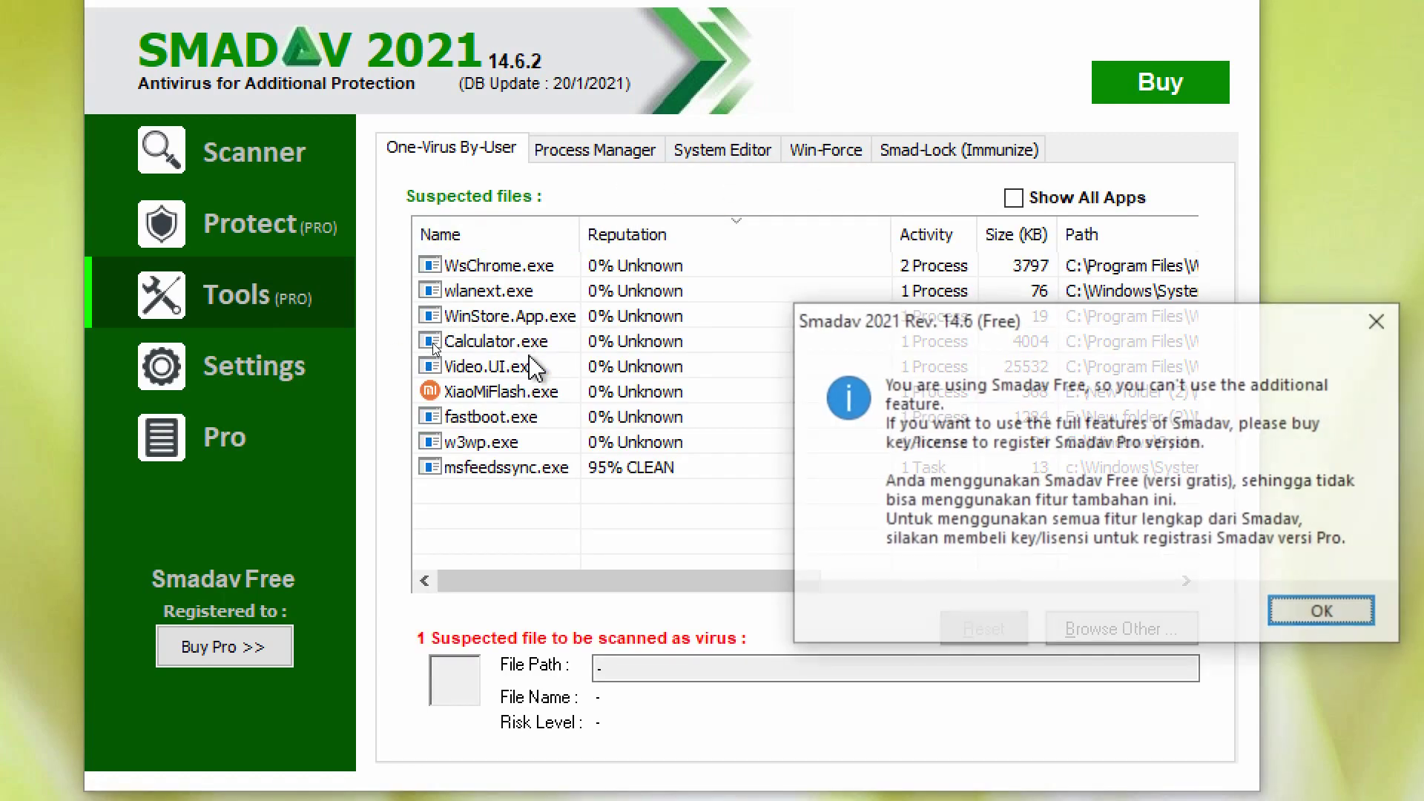
pyautogui.click(1294, 611)
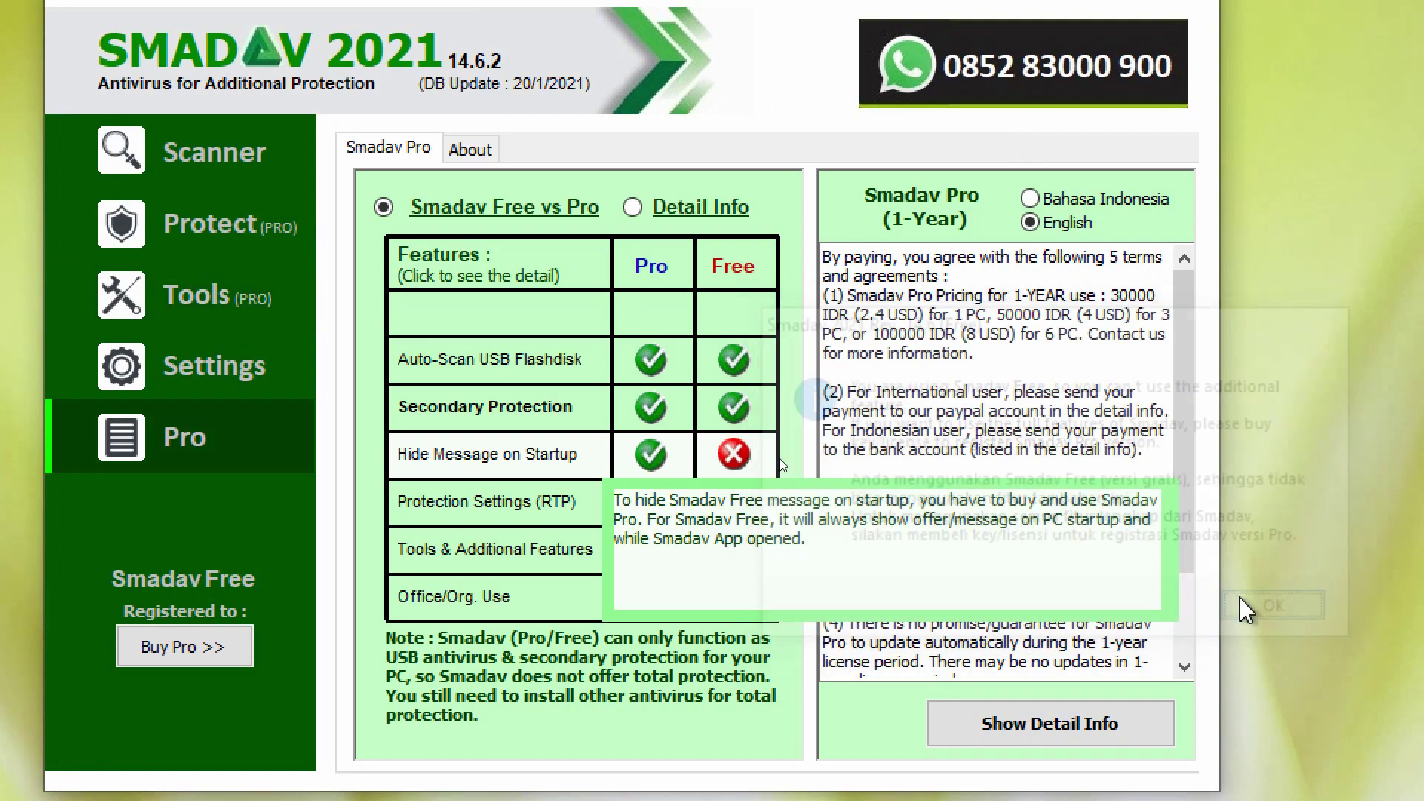
pyautogui.click(230, 348)
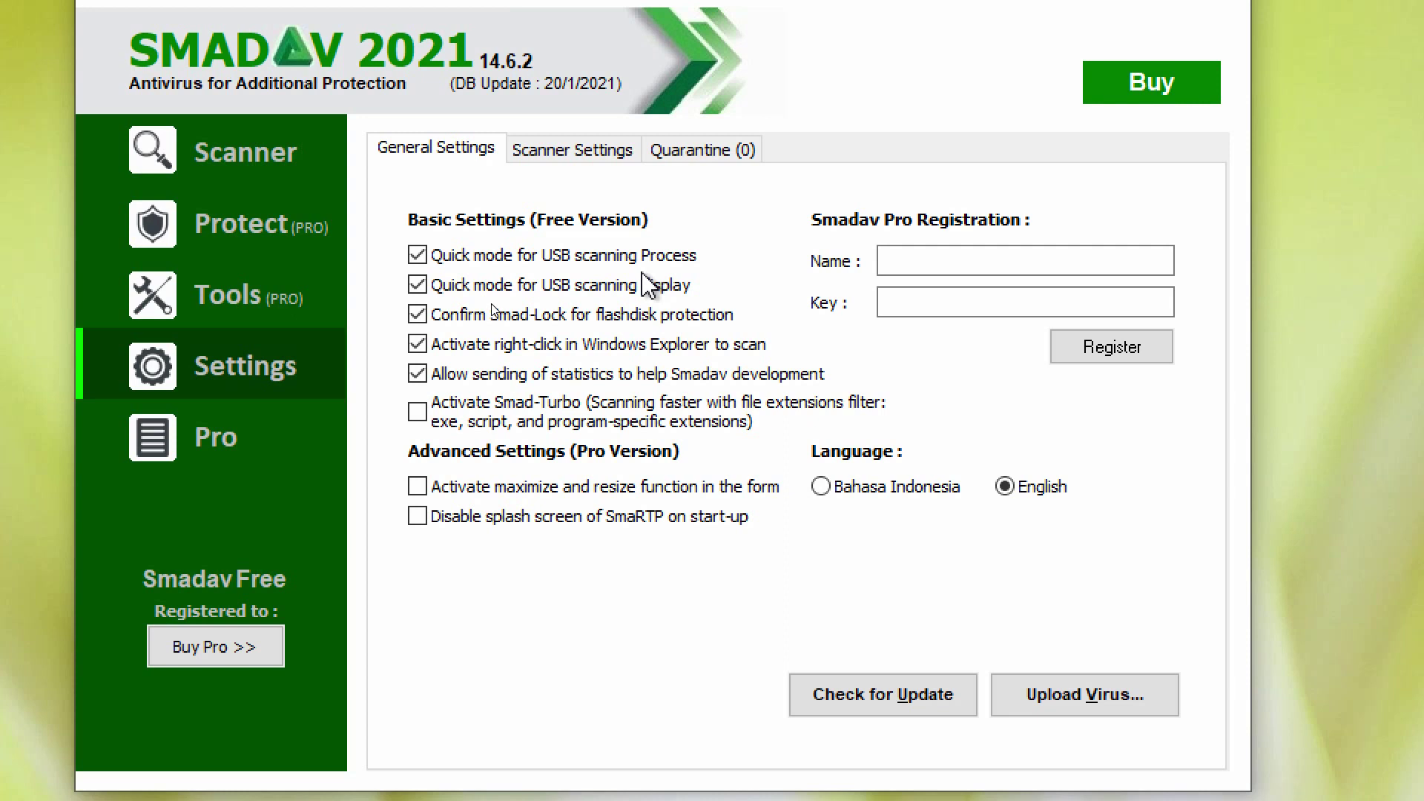
pyautogui.click(271, 446)
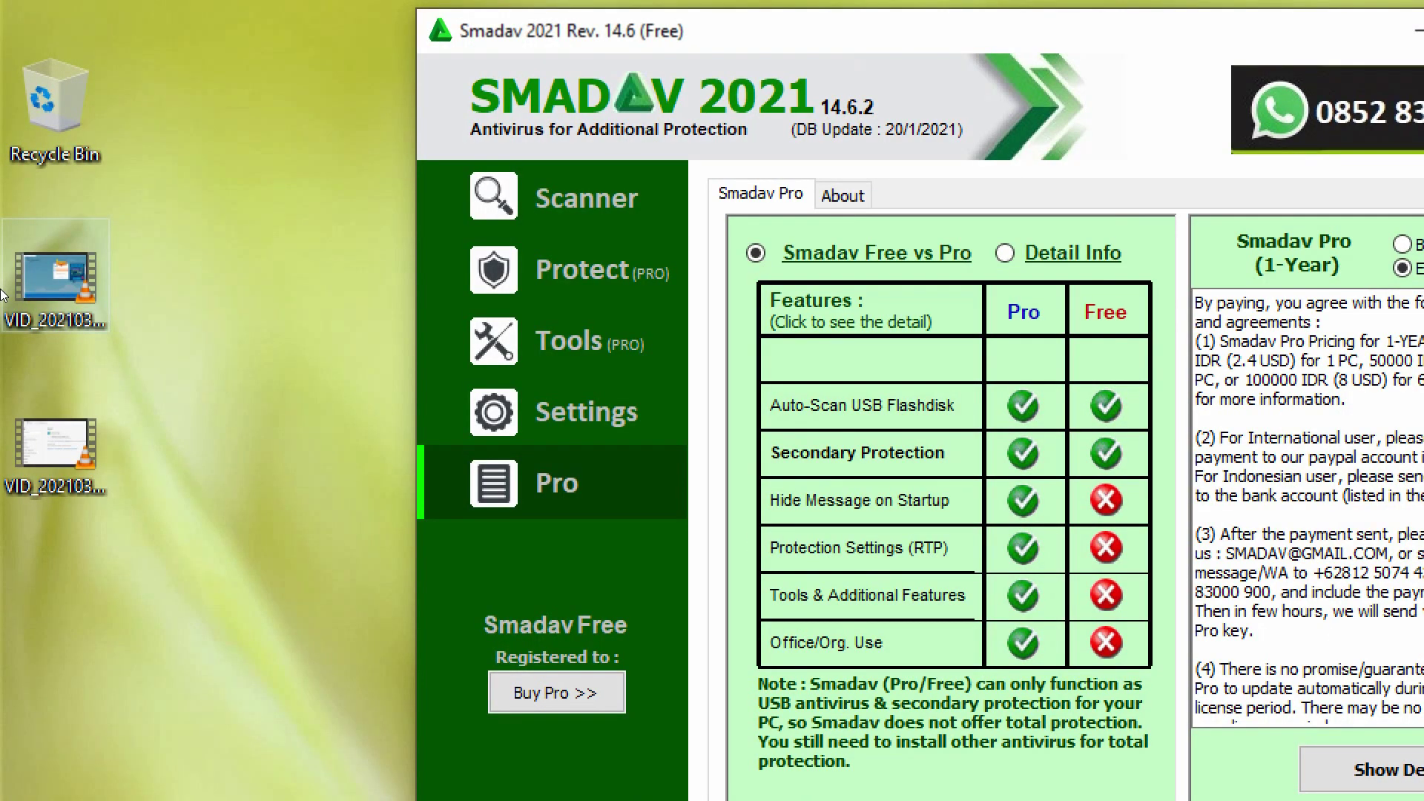